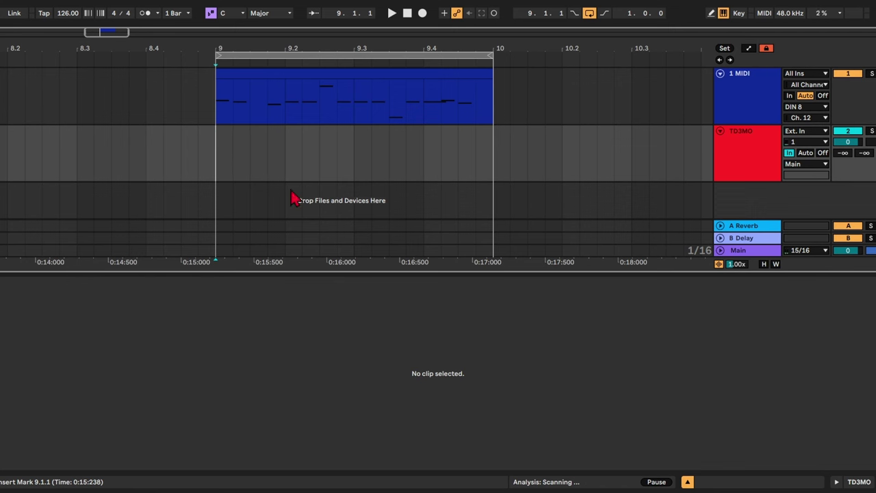
- Record a take from 8.4 through the looped bar on the TD3MO track with monitoring set to In
click(806, 154)
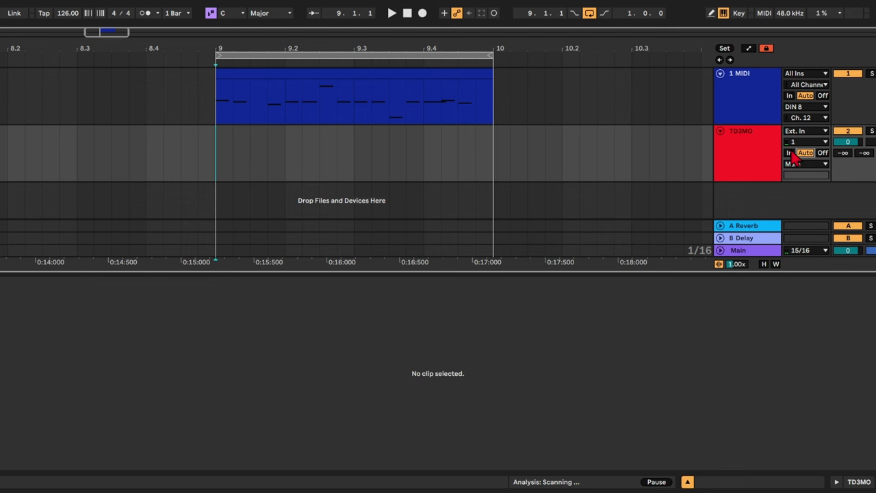
click(790, 153)
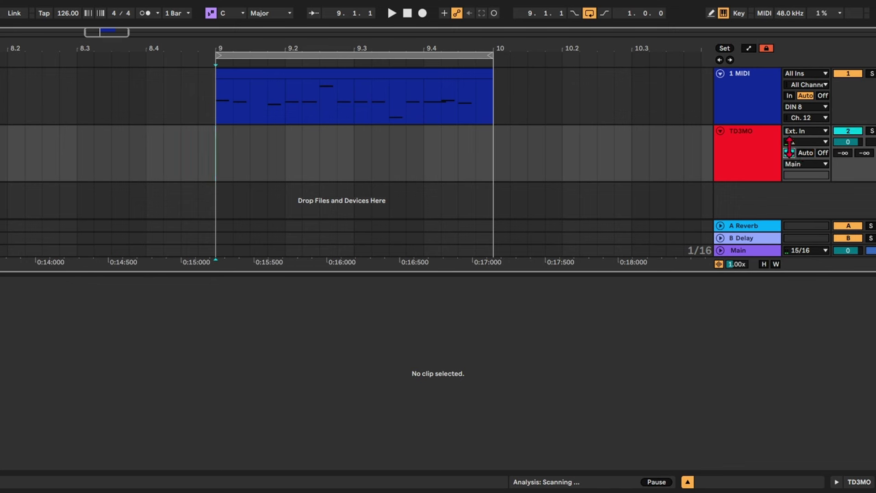
click(146, 156)
key(F9)
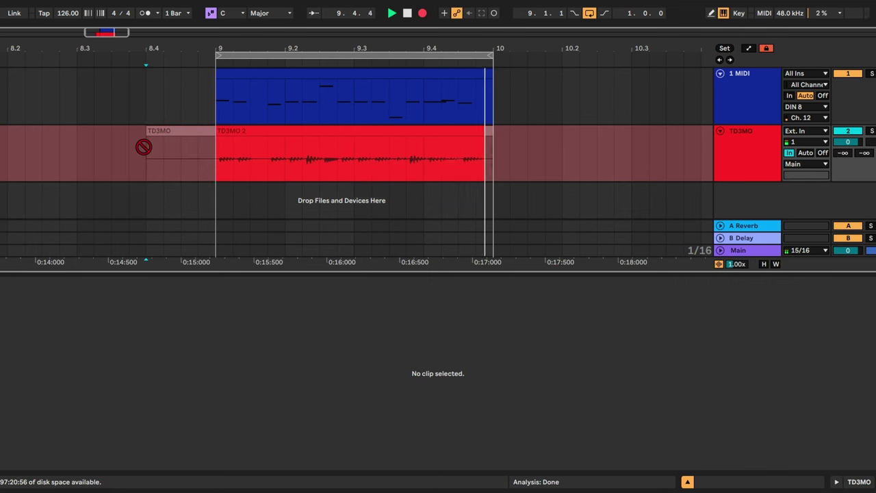
key(space)
- Examine the start of the recorded take at bar 9 and select the gap before its first transient to check the delay
scroll(211, 162, up, 8)
scroll(305, 166, up, 3)
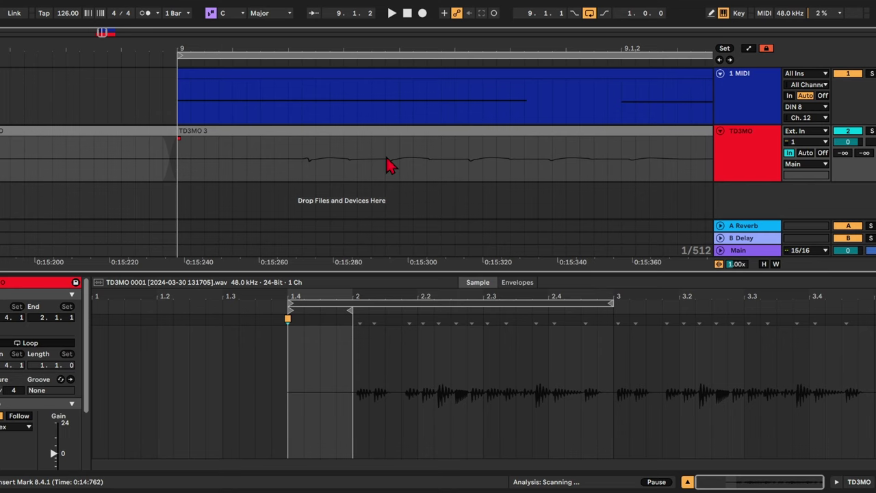
scroll(363, 162, down, 4)
drag(346, 163, 325, 163)
key(plus)
key(plus)
click(349, 167)
scroll(363, 173, up, 4)
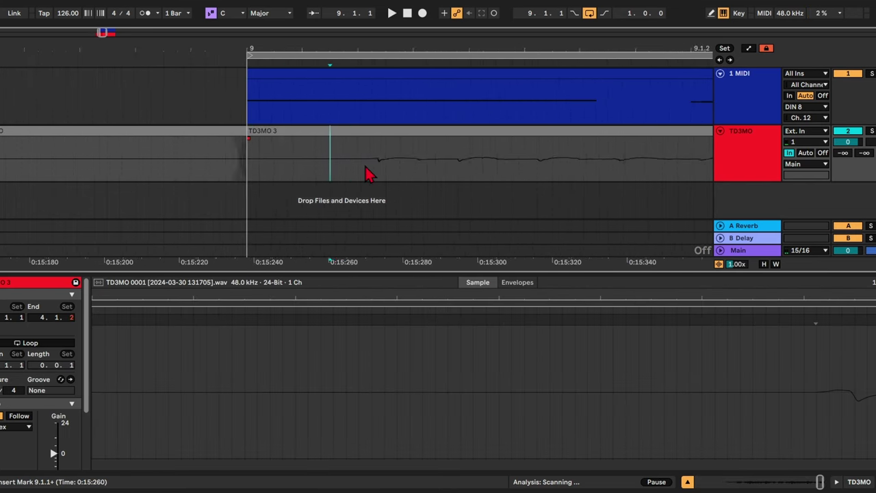
drag(388, 164, 98, 166)
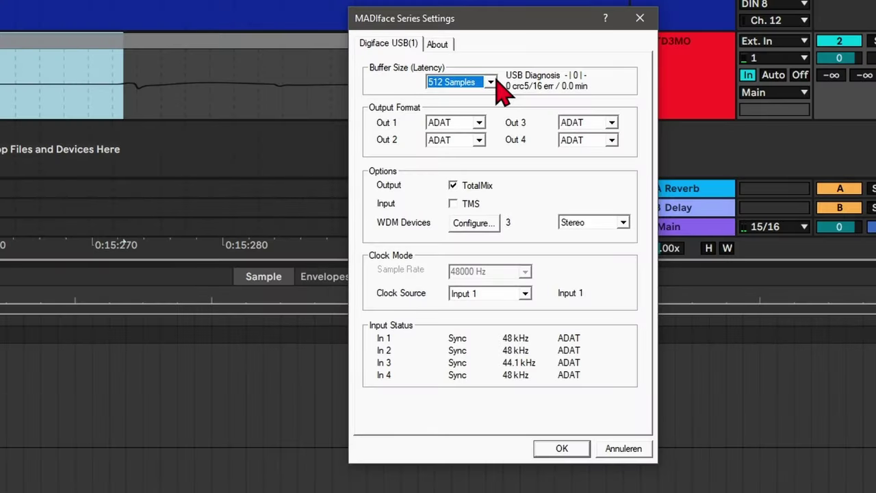
- Set the Digiface USB buffer size to 128 samples in the MADIface Series Settings and apply it
click(491, 81)
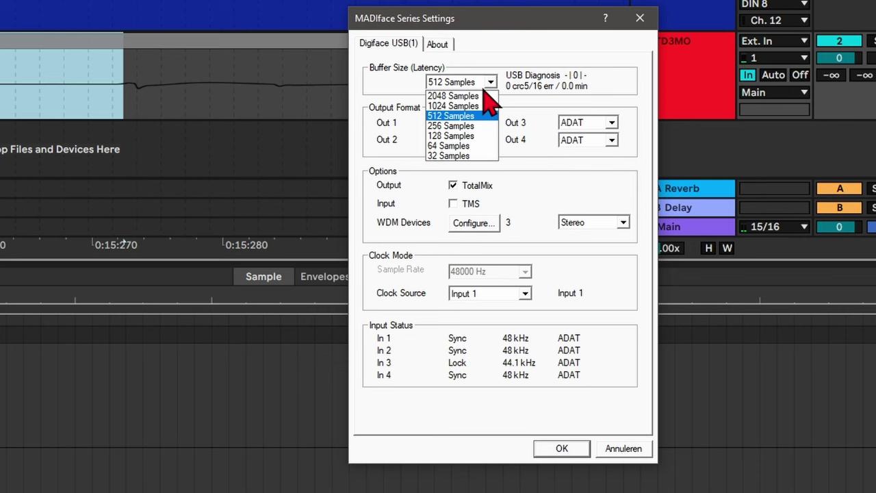
click(452, 136)
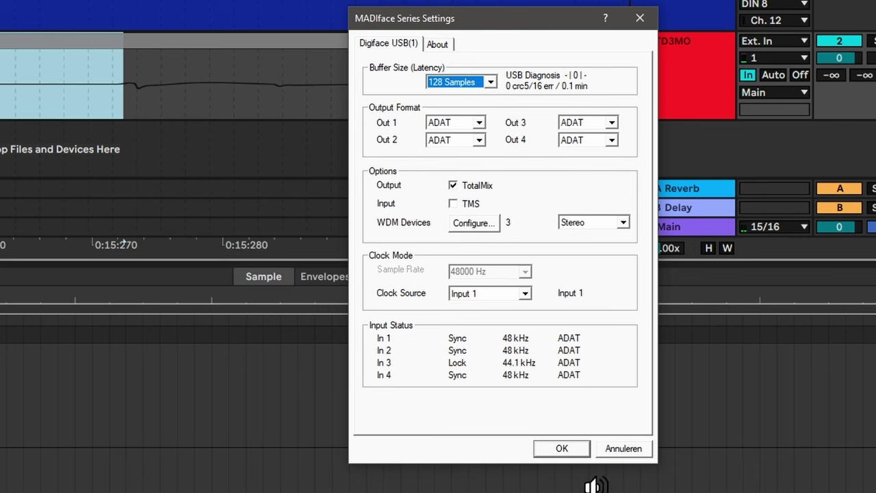
click(563, 449)
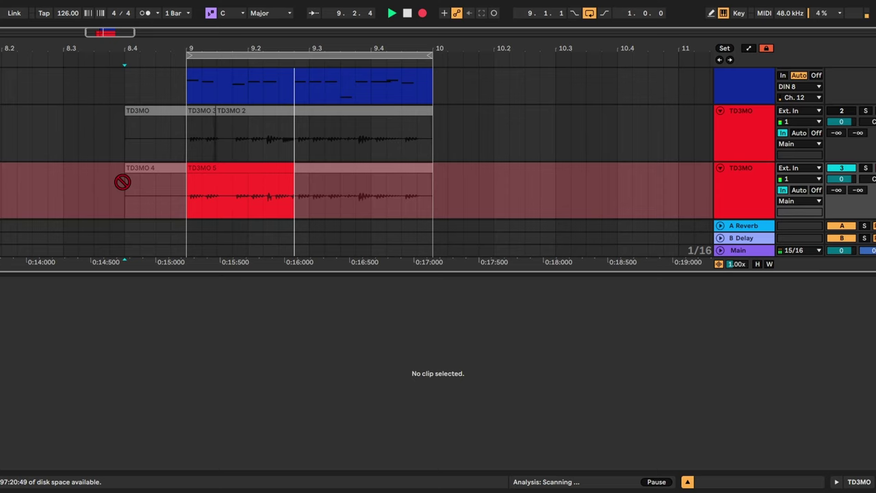
- Finish the take on the duplicated TD3MO track and compare its timing around bar 9 with the first take
key(space)
drag(183, 48, 183, 191)
drag(431, 49, 431, 68)
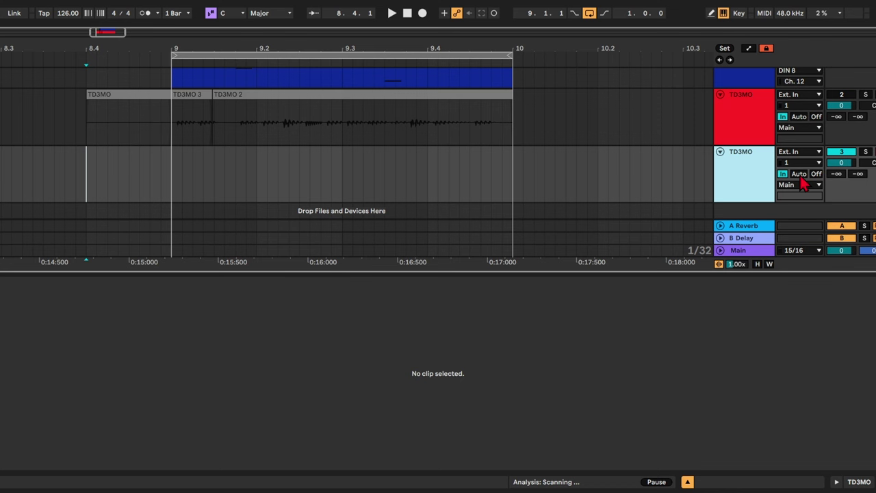
- Set the lower TD3MO track's monitoring to Off and record a new take from 8.4
click(817, 174)
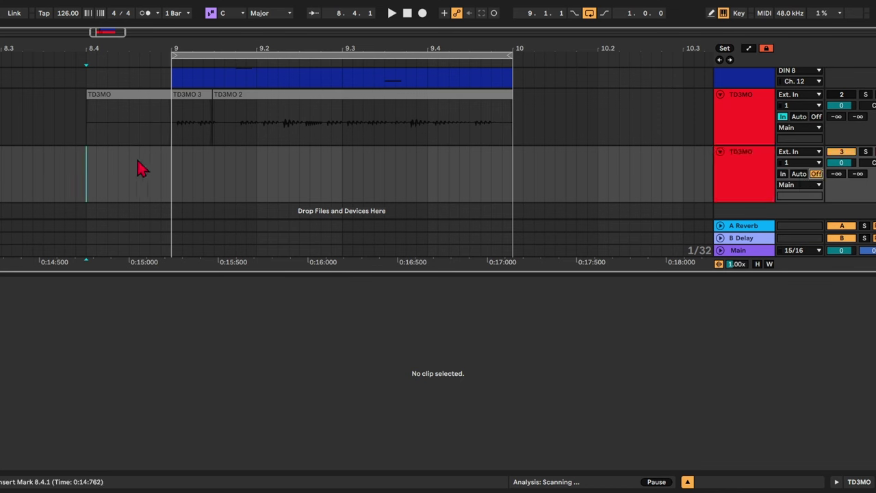
key(F9)
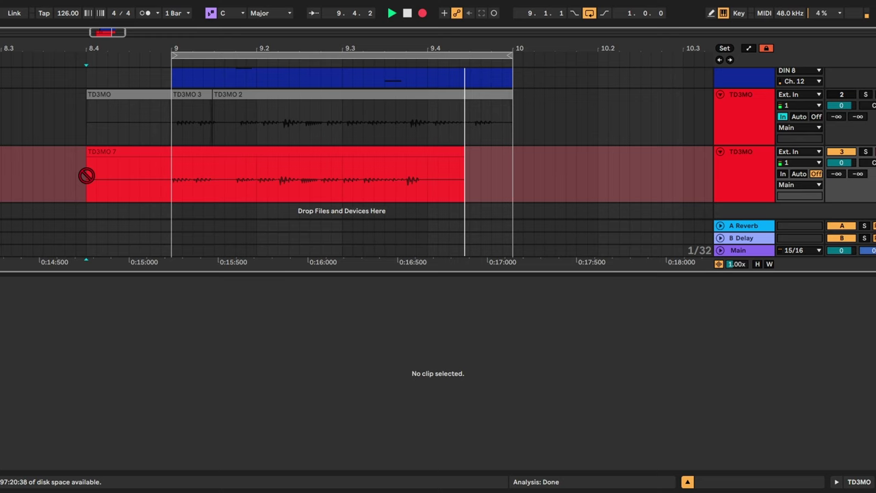
key(space)
- Compare the waveform starts of both TD3MO takes at bar 9 and briefly play them back with the upper track enabled
click(86, 176)
scroll(199, 170, up, 10)
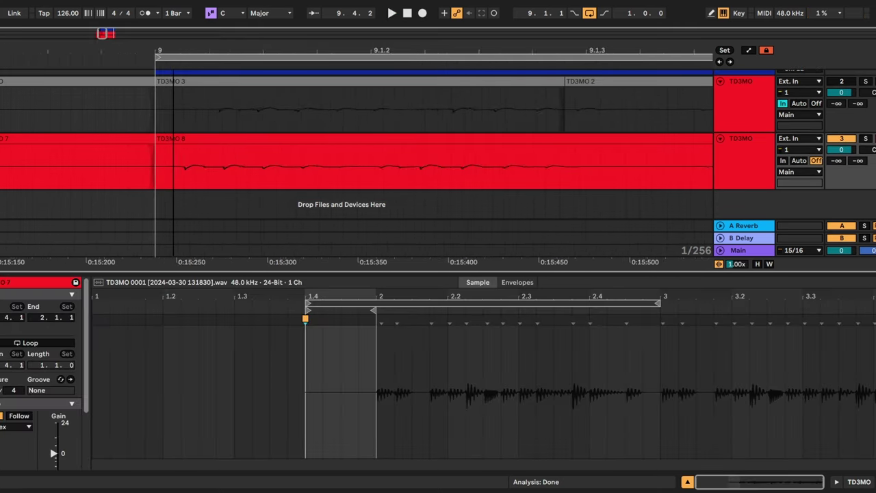
click(152, 159)
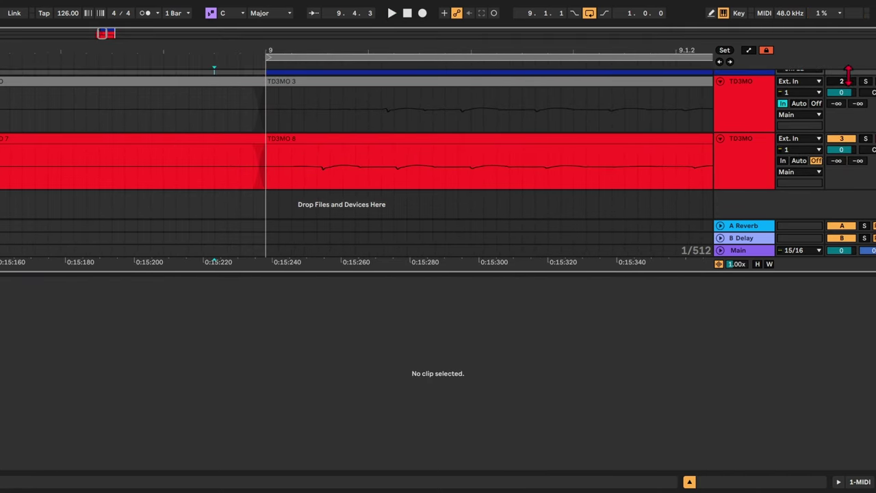
click(844, 82)
key(space)
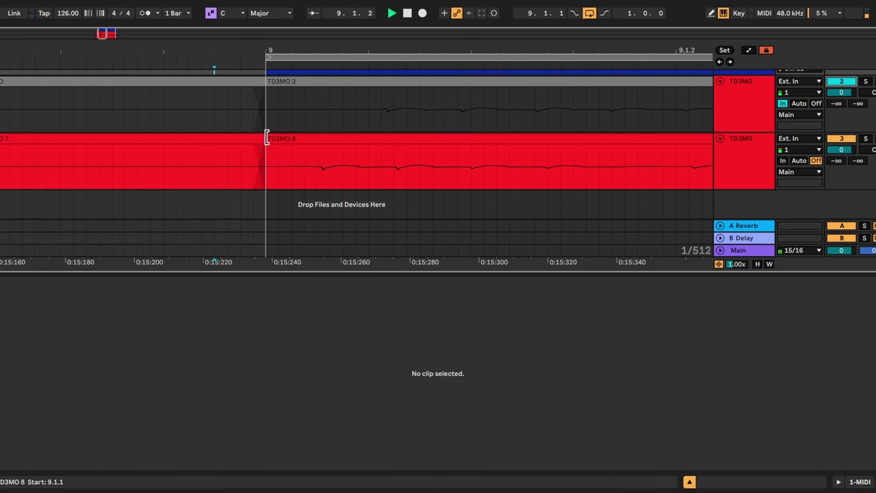
key(space)
- Switch the upper TD3MO track's monitoring to Off and the lower TD3MO track's monitoring to In
click(755, 161)
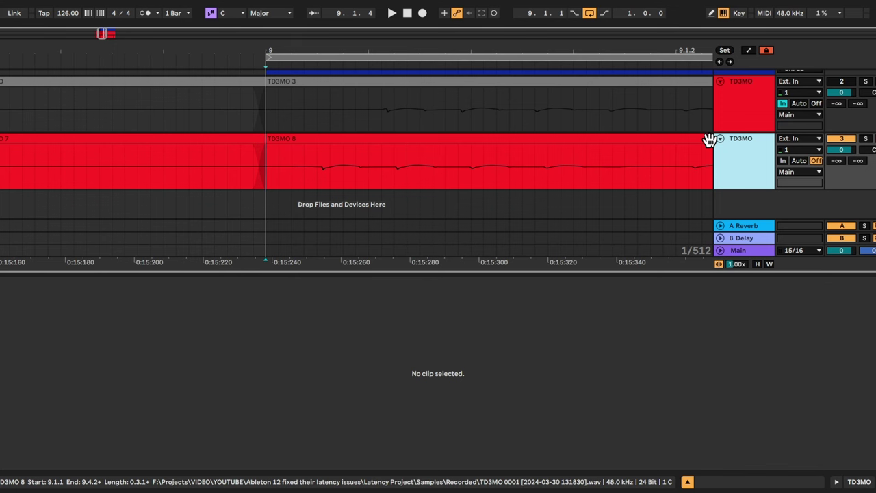
scroll(746, 136, up, 1)
click(746, 136)
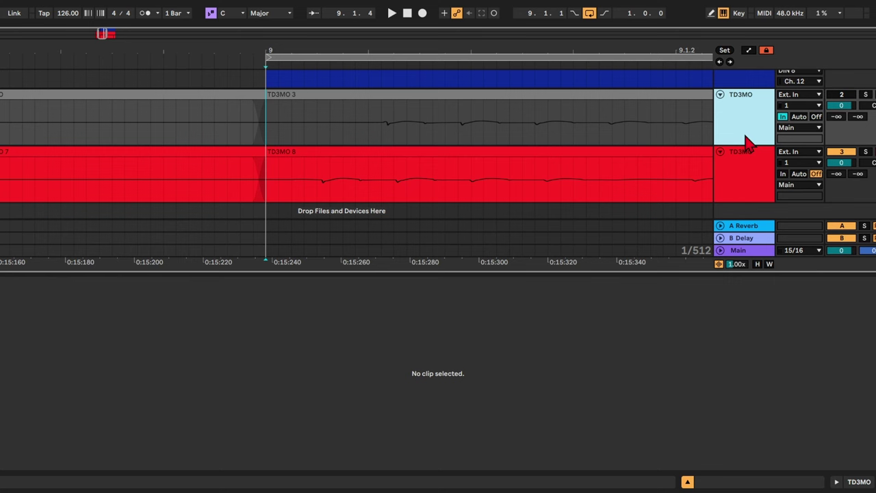
click(773, 176)
click(752, 125)
click(875, 95)
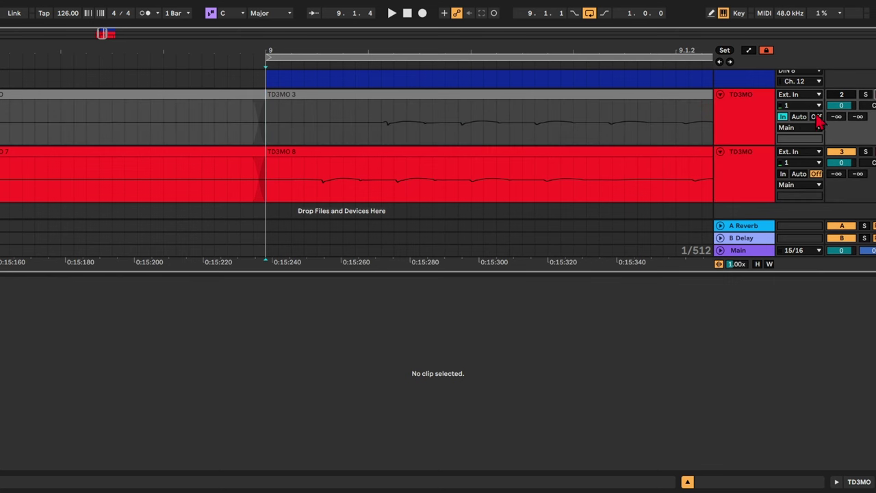
click(816, 117)
click(754, 137)
click(751, 176)
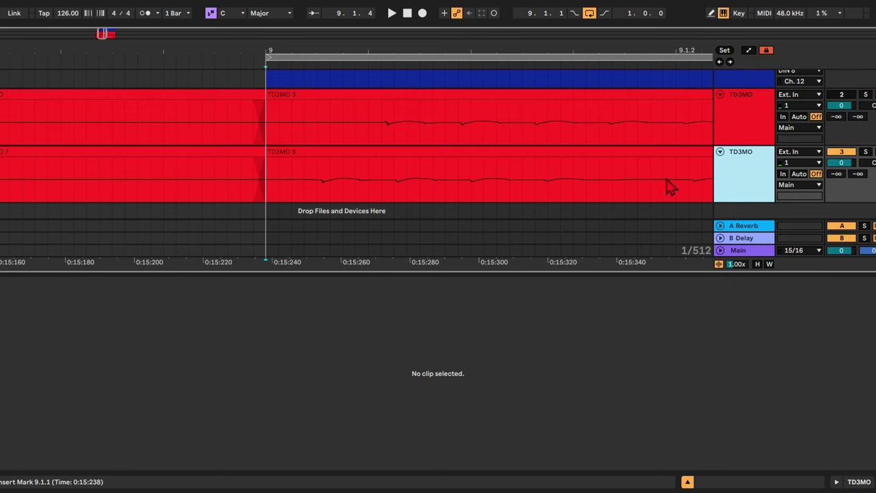
click(783, 174)
- Clear the old takes, record a new one from 8.4 on the upper TD3MO track, and inspect its start at bar 9
drag(413, 50, 413, 28)
click(308, 98)
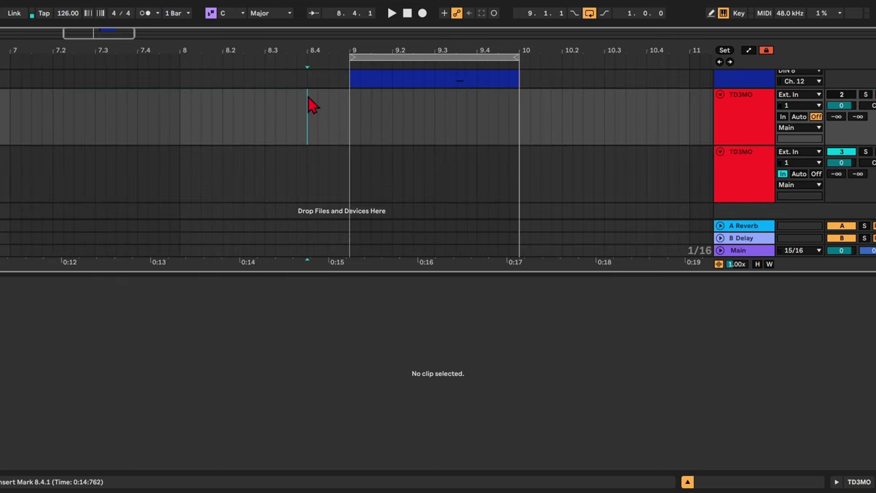
scroll(541, 124, up, 3)
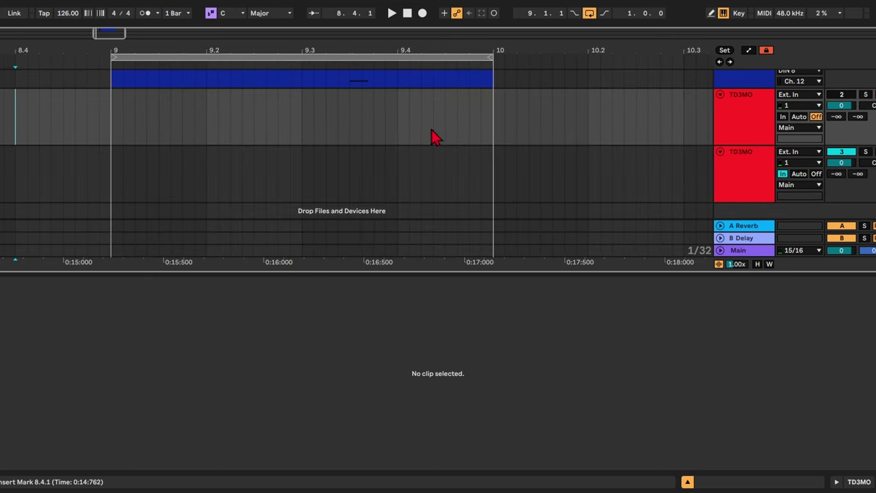
click(423, 13)
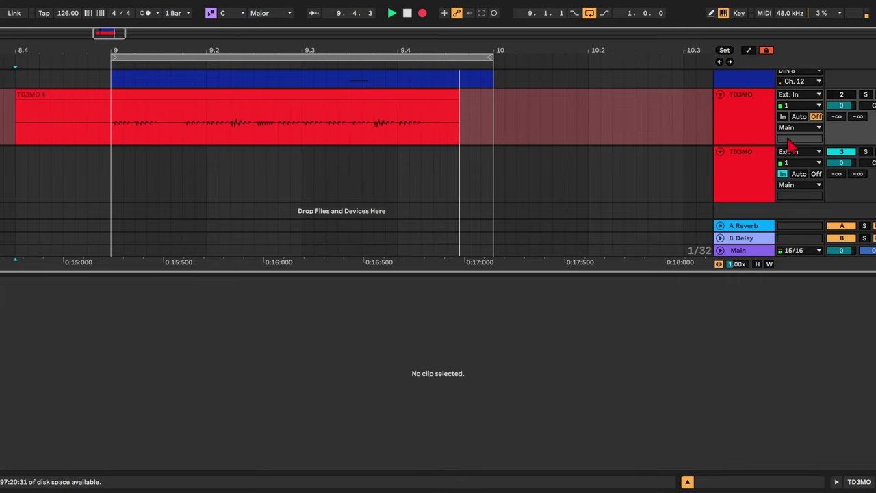
key(space)
drag(111, 49, 133, 141)
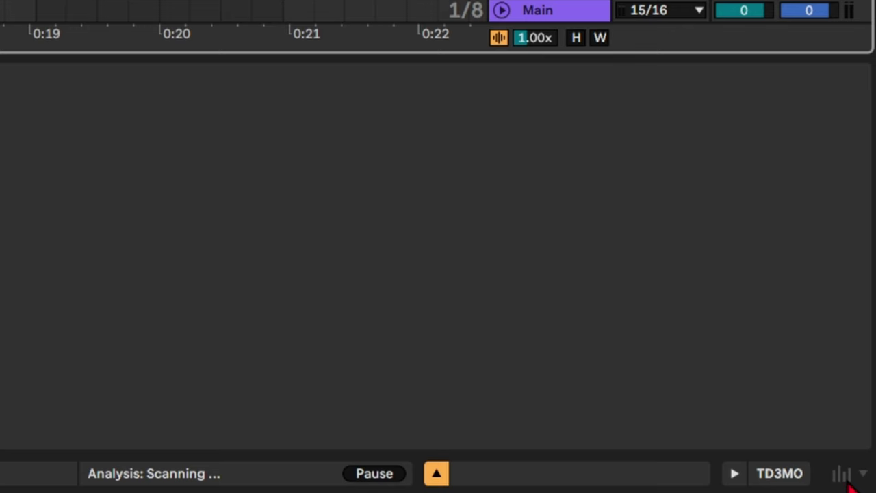
- Show the mixer with its Track Options and turn off Keep Latency on the first TD3MO track
click(843, 474)
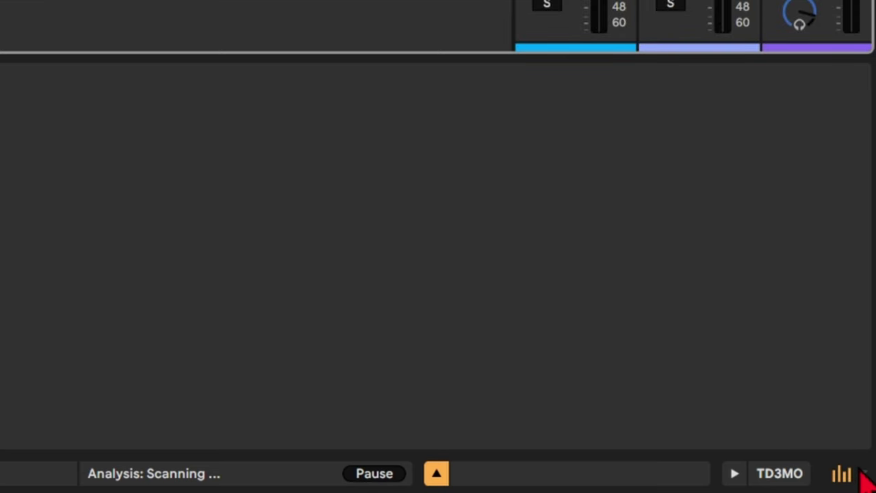
click(864, 476)
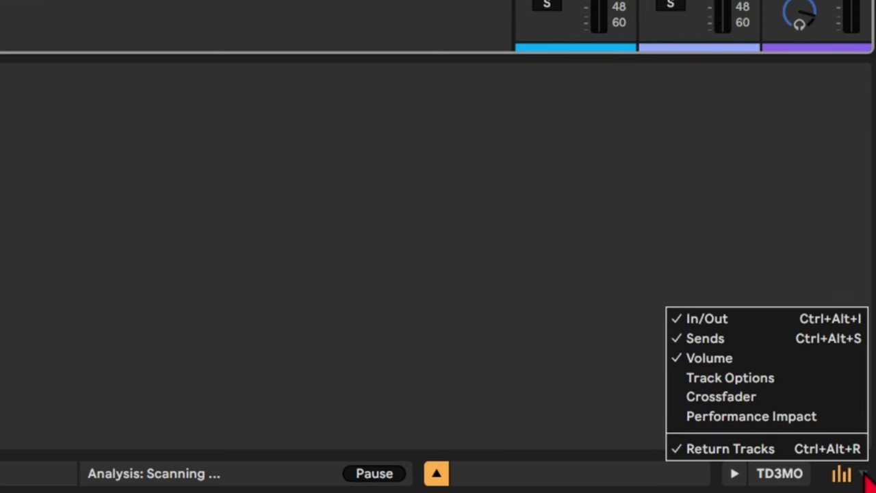
click(749, 382)
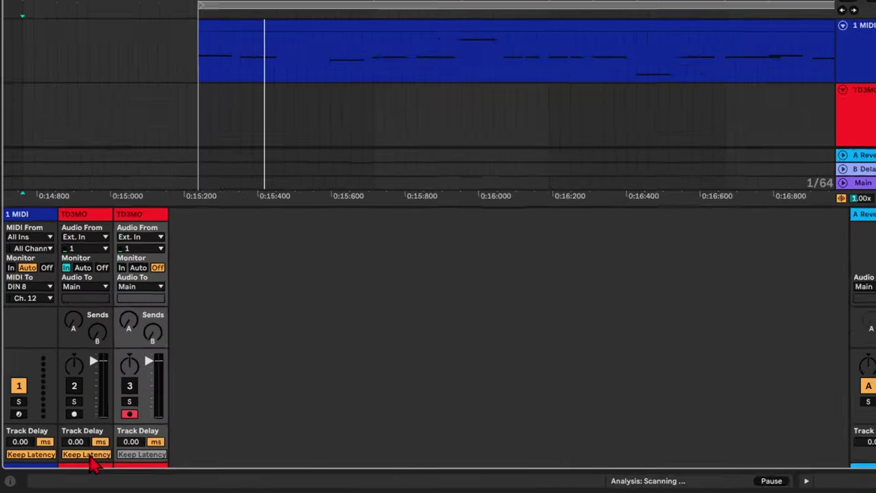
click(163, 428)
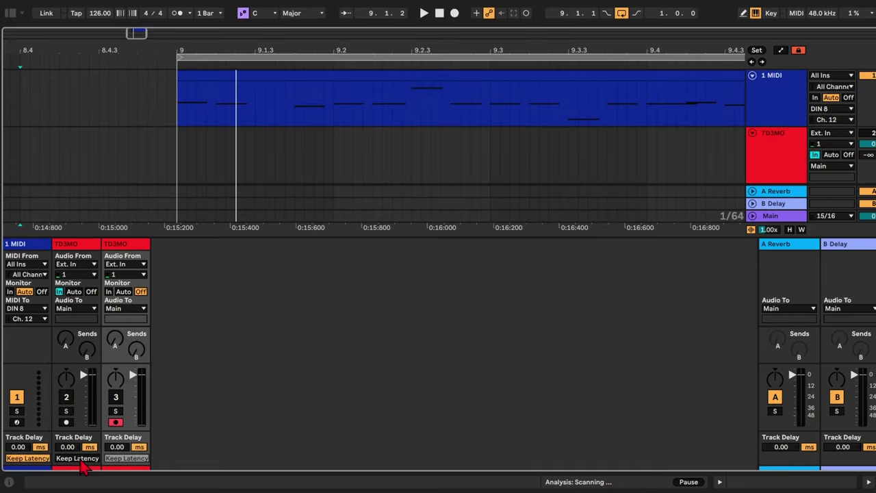
- Set the first TD3MO track's monitoring to Auto, record a take from 8.4, and inspect its start at bar 9
click(787, 156)
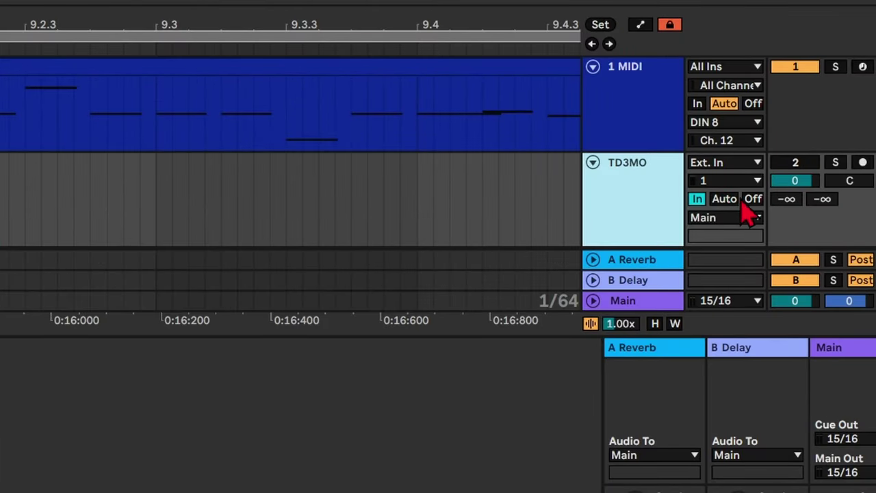
click(727, 199)
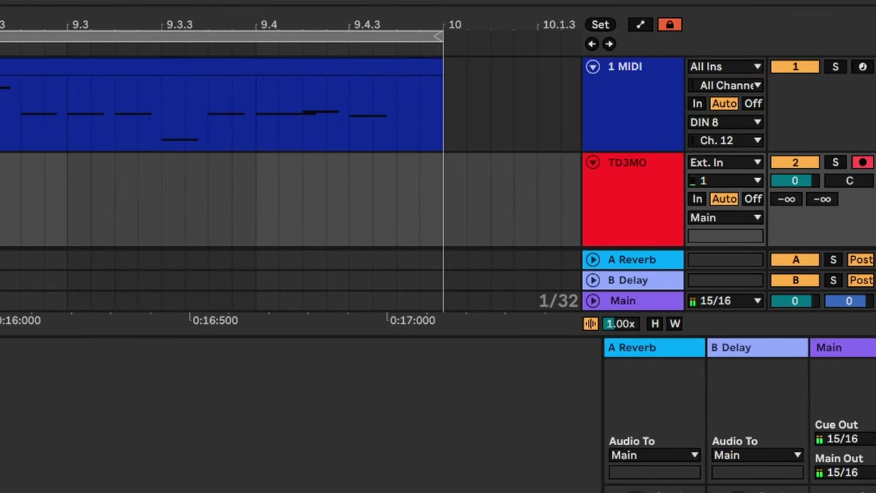
key(F9)
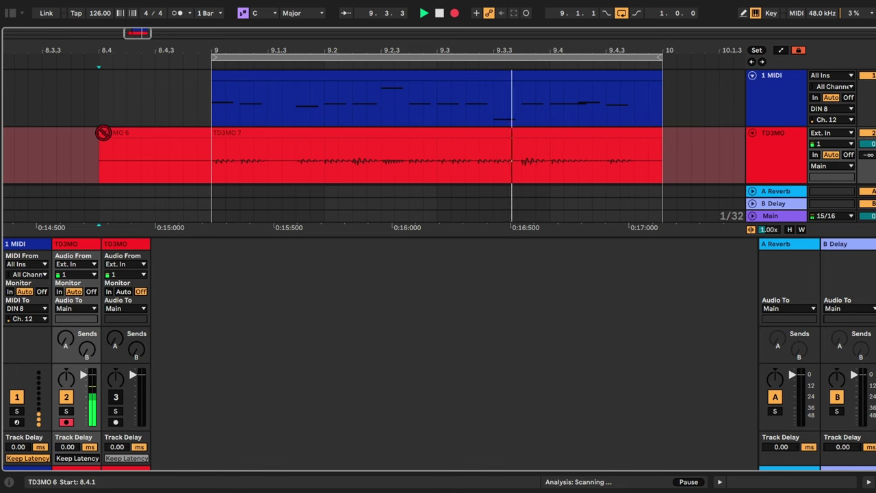
key(space)
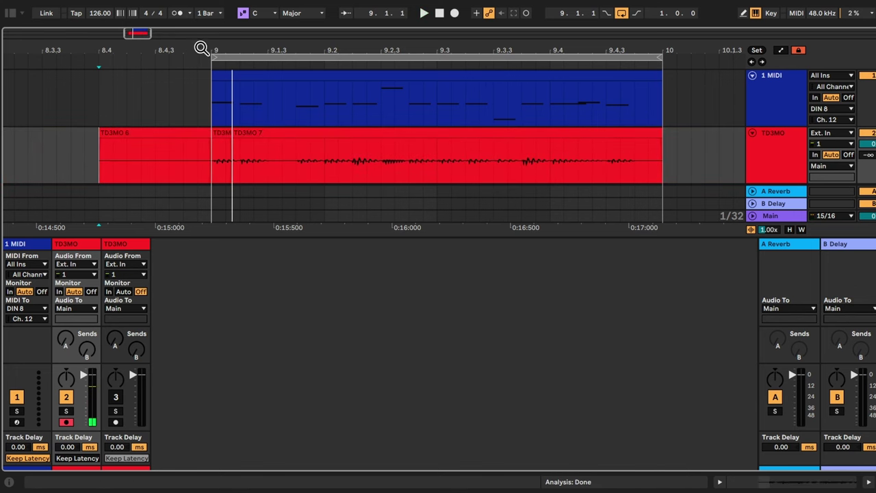
drag(202, 48, 201, 134)
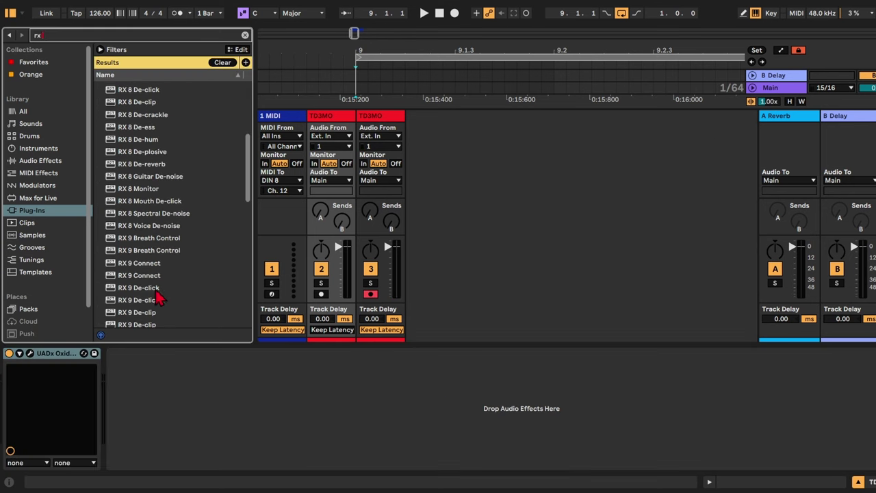
- Add RX 9 De-click after the UADx device on the first TD3MO track and select both devices
drag(160, 293, 143, 374)
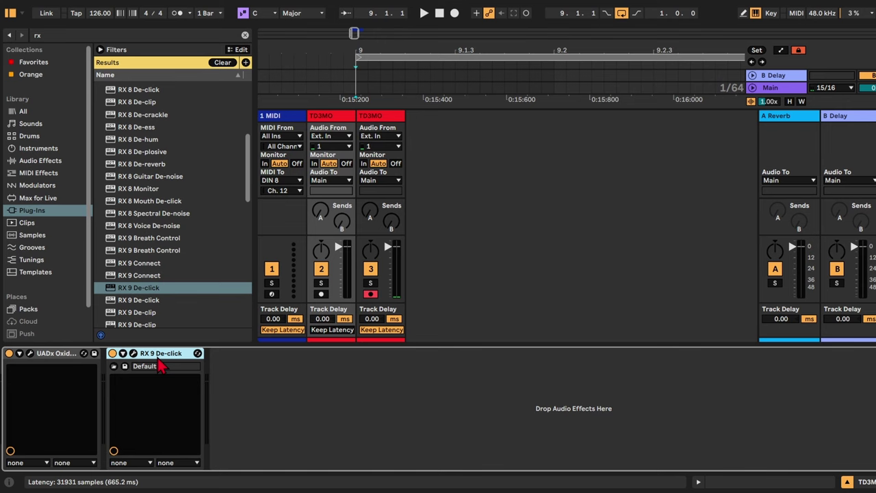
mouse_move(98, 215)
shift+click(55, 353)
- Hide the device view, arm the first TD3MO track along with the second, and record a take from 8.4 on both
click(376, 117)
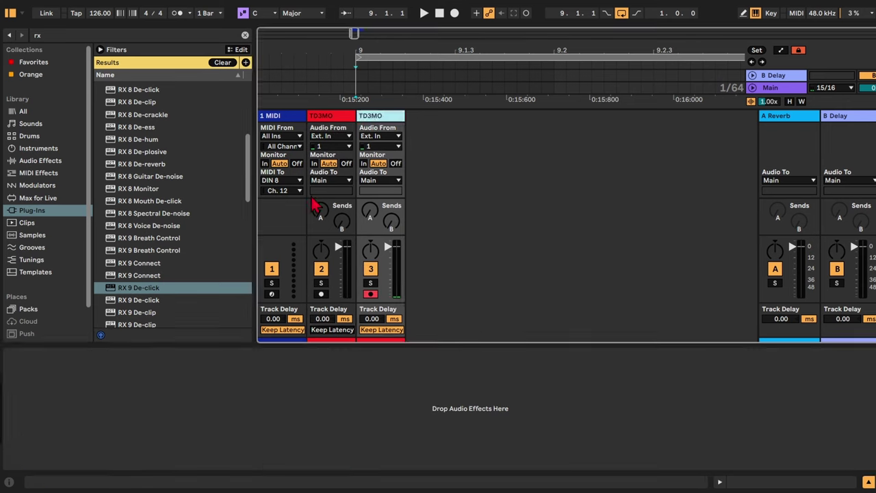
key(ctrl+alt+l)
scroll(504, 136, up, 1)
ctrl+click(321, 422)
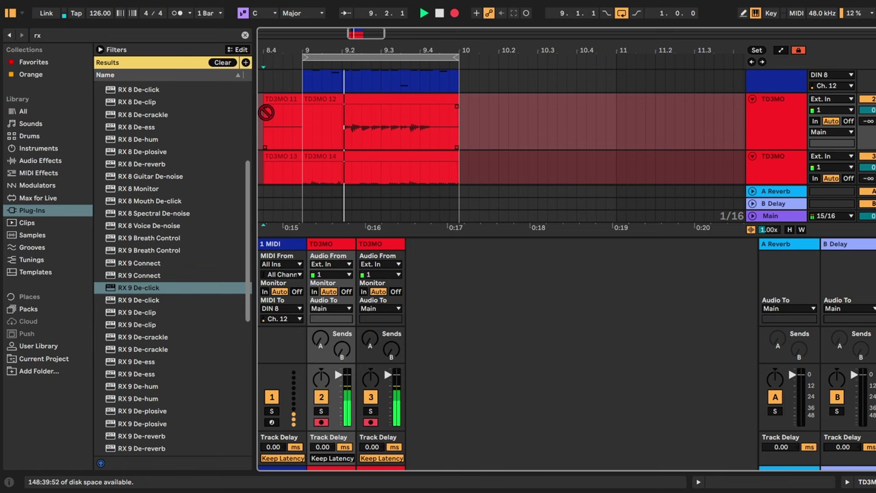
key(space)
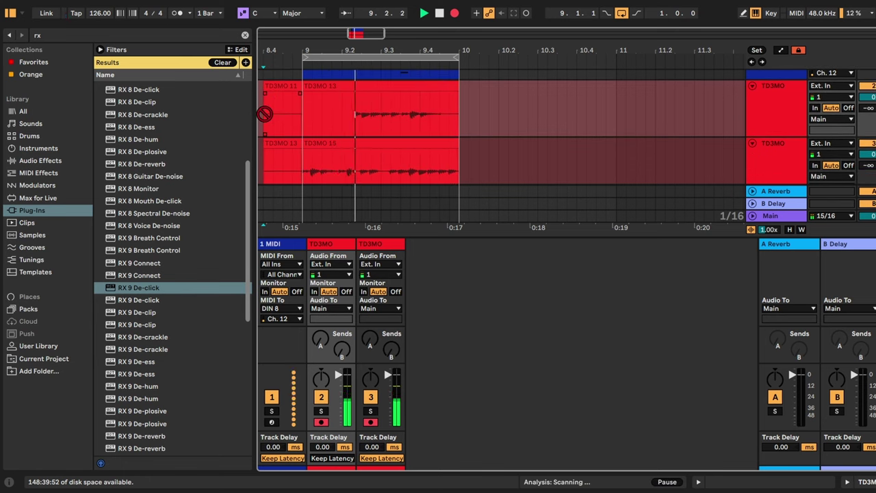
- Compare the starts of the takes on the two TD3MO tracks around bar 9
key(w)
click(372, 172)
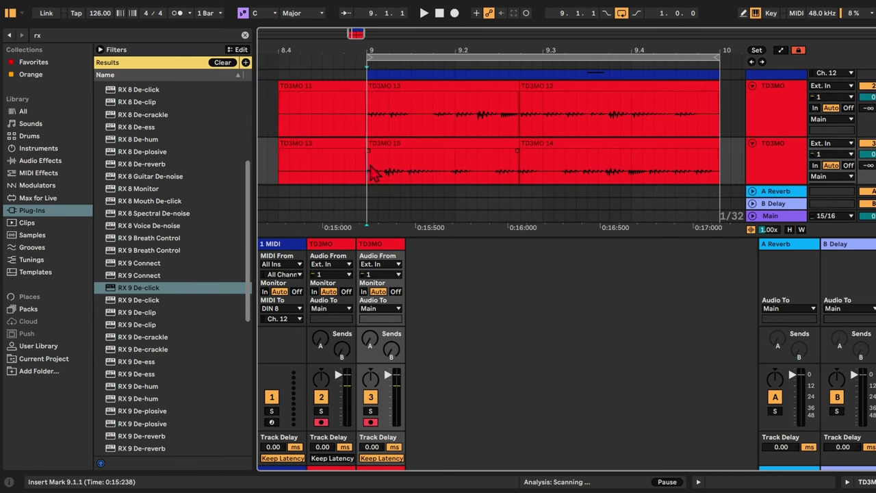
click(761, 170)
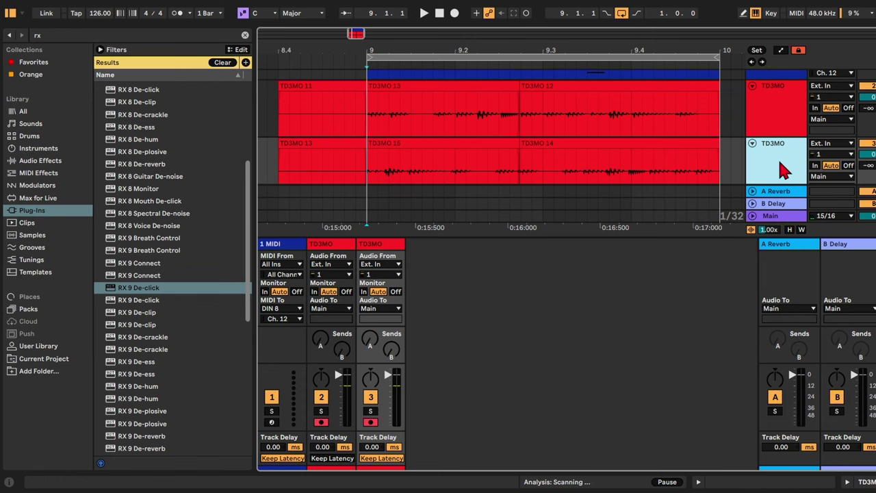
click(363, 125)
scroll(358, 125, up, 3)
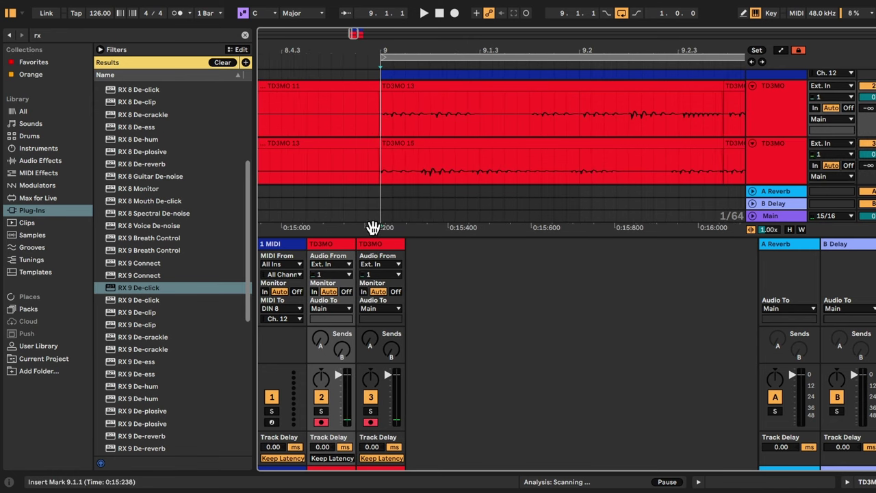
click(379, 246)
double_click(753, 120)
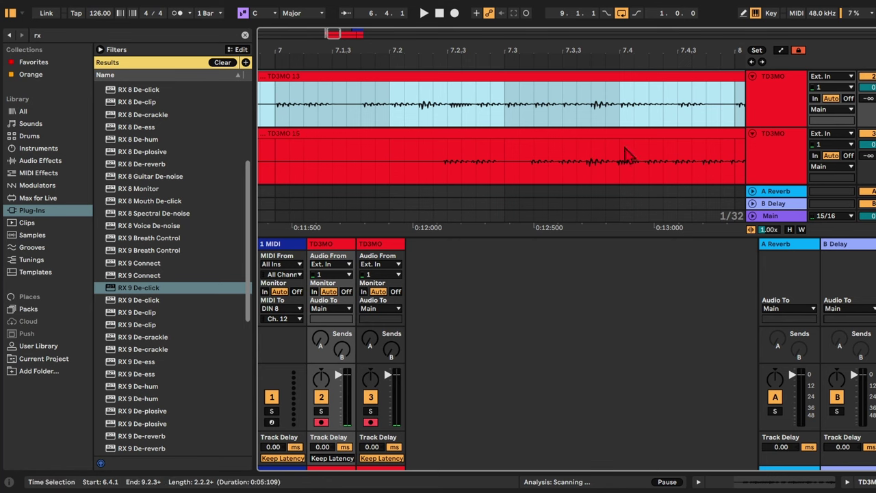
click(330, 246)
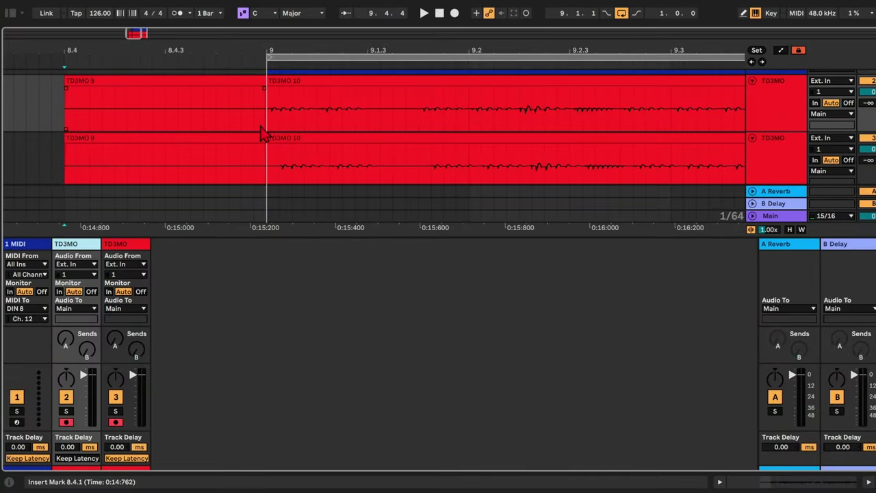
click(256, 138)
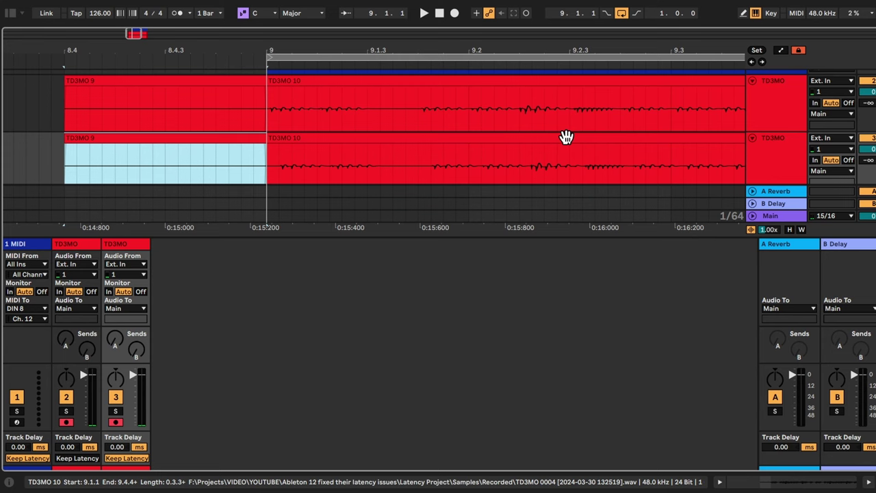
- Try a Driver Error Compensation of -22.00 ms in the Audio preferences, restore it to 0.49 ms, and close the preferences
key(ctrl+comma)
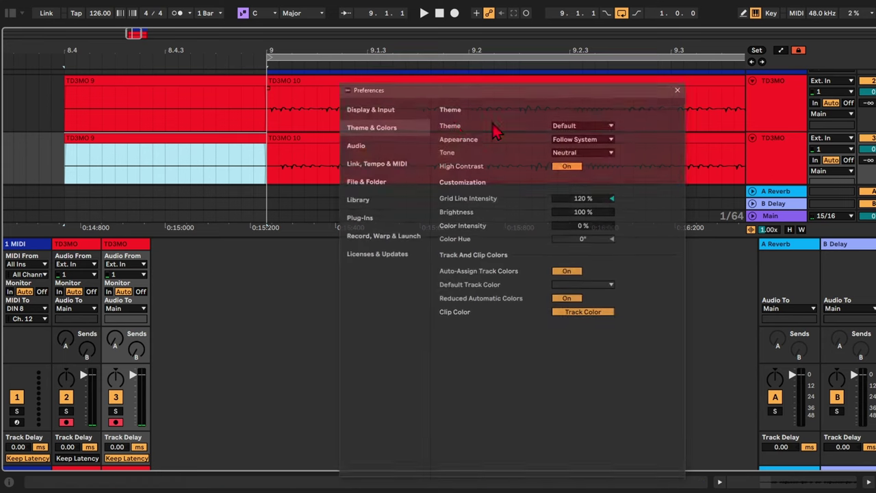
click(382, 146)
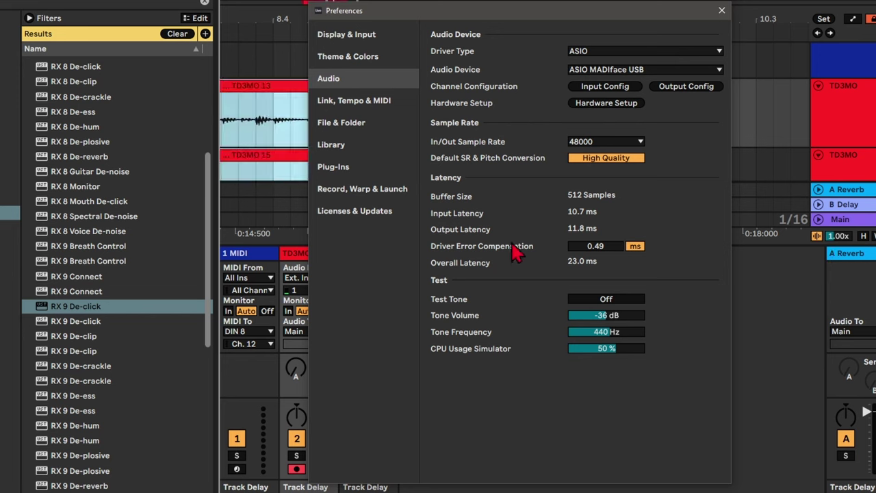
click(608, 246)
text(-29)
key(Return)
drag(595, 245, 596, 239)
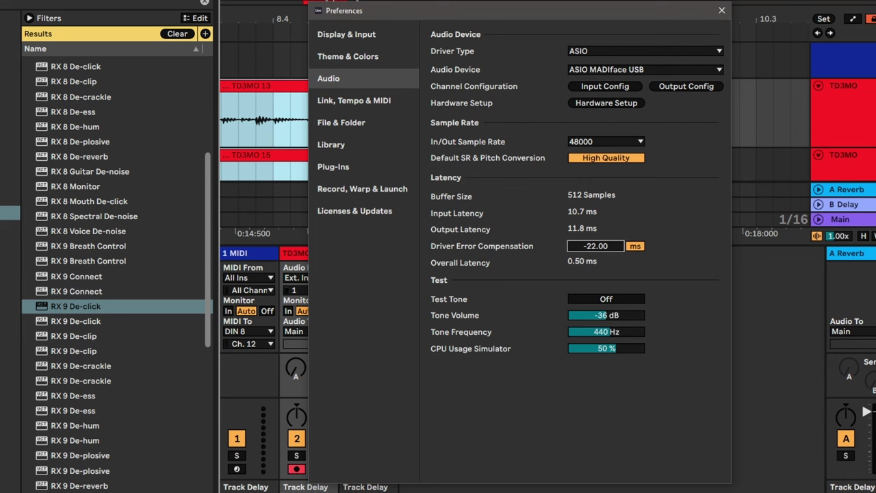
text(0.49)
key(Return)
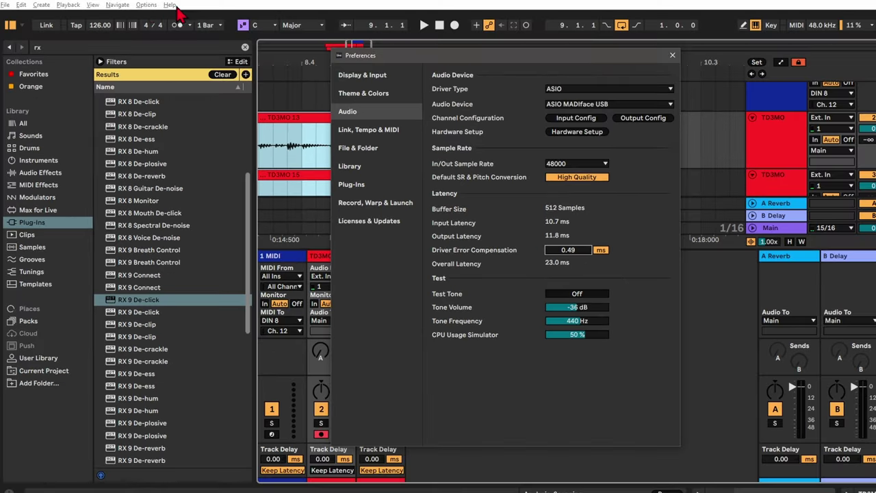
click(147, 6)
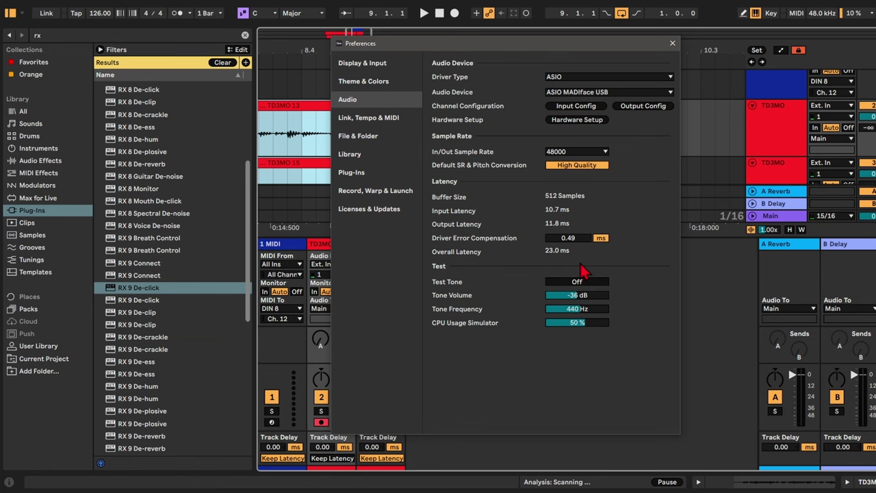
click(672, 44)
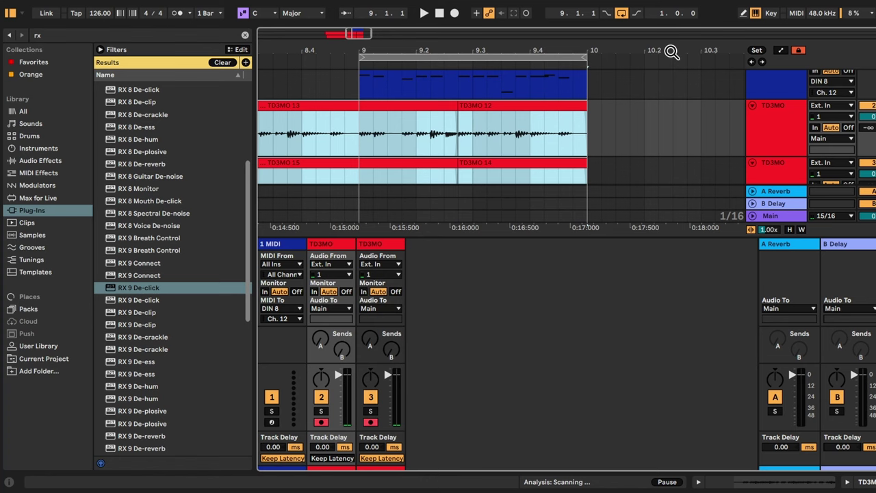
- View the Driver Error Compensation lesson from the full list of built-in lessons
click(180, 3)
click(253, 8)
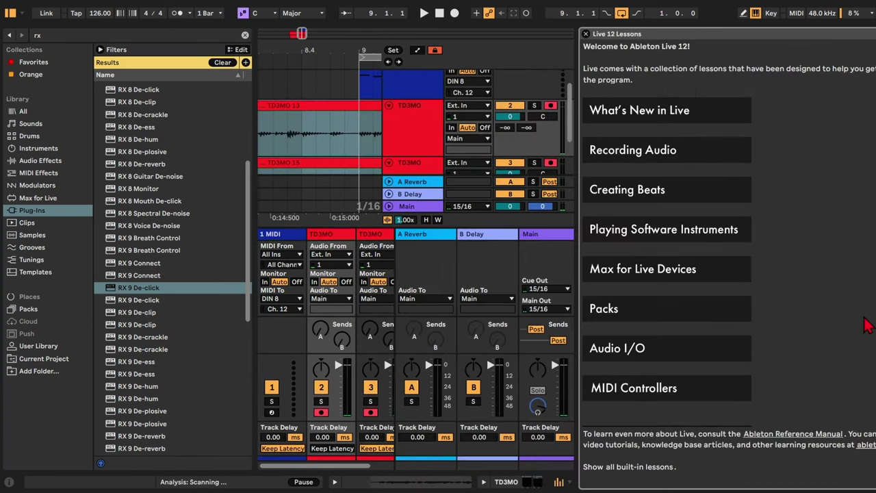
scroll(785, 301, down, 2)
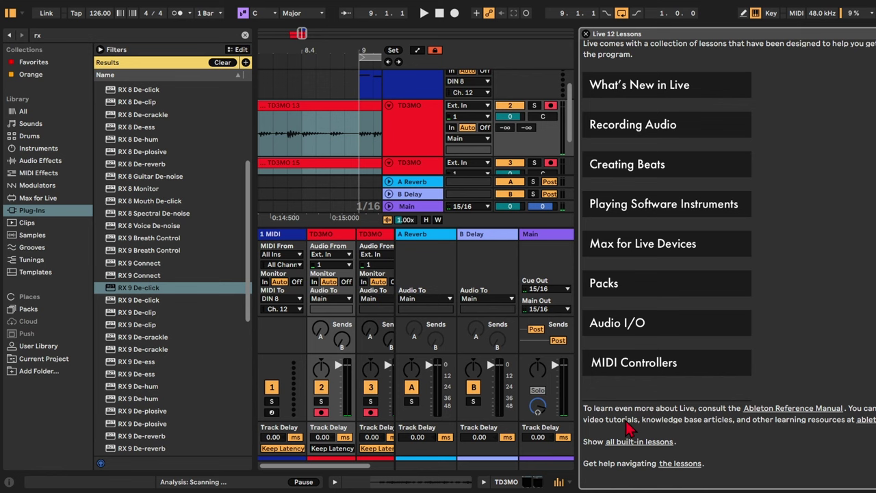
click(639, 446)
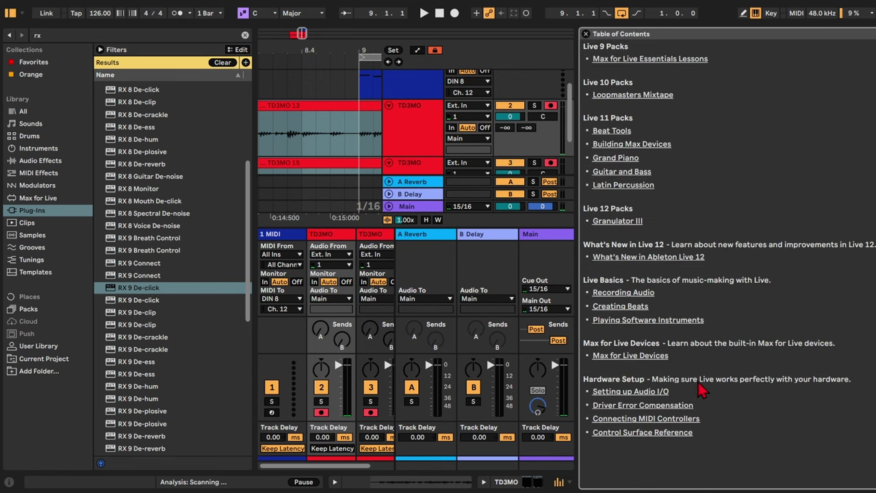
click(668, 405)
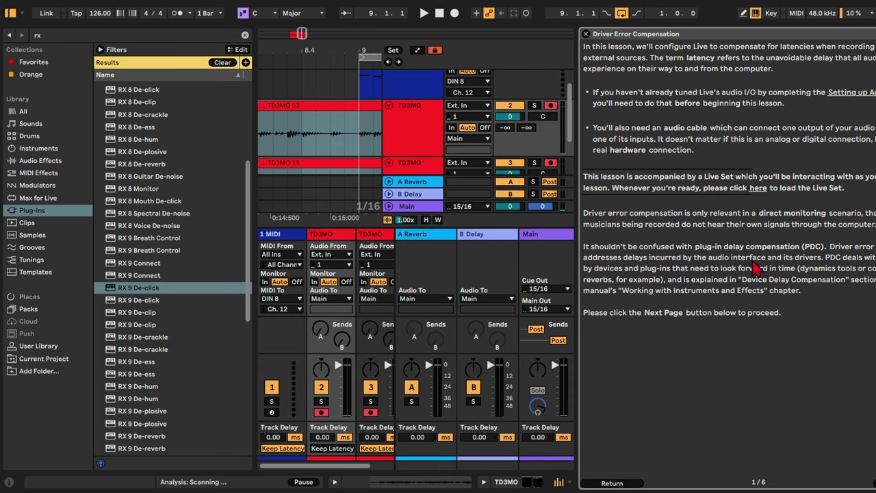
key(ctrl+comma)
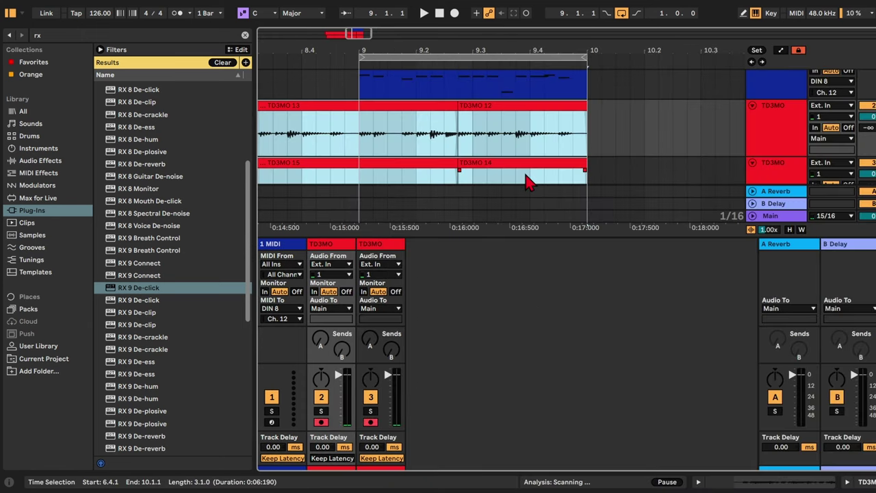
- Clear the old takes and remove the extra TD3MO track, keeping one with Keep Latency off
click(333, 458)
scroll(370, 109, down, 5)
drag(297, 108, 399, 160)
key(Delete)
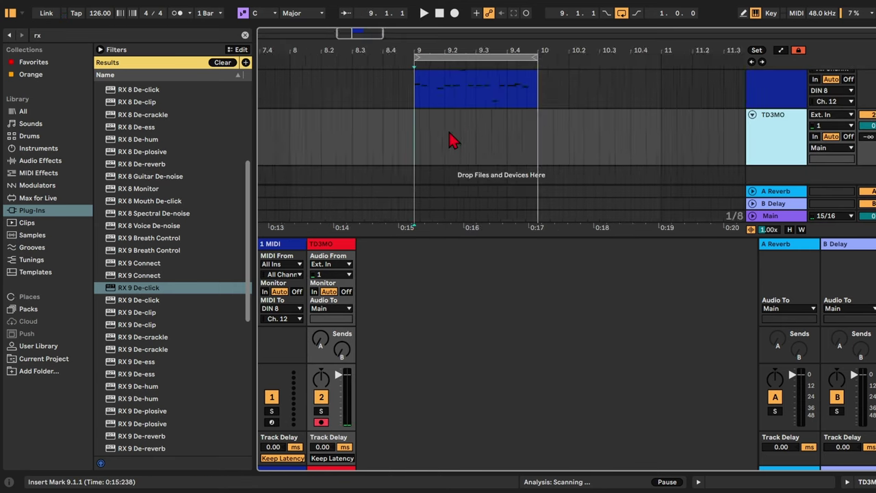
- Record a new take from 8.4 on the remaining TD3MO track
scroll(352, 133, up, 5)
click(321, 126)
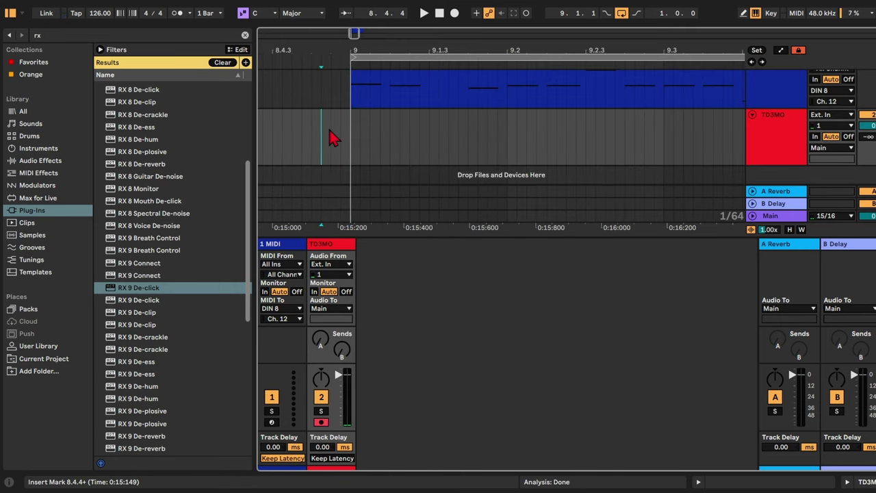
scroll(293, 141, right, 2)
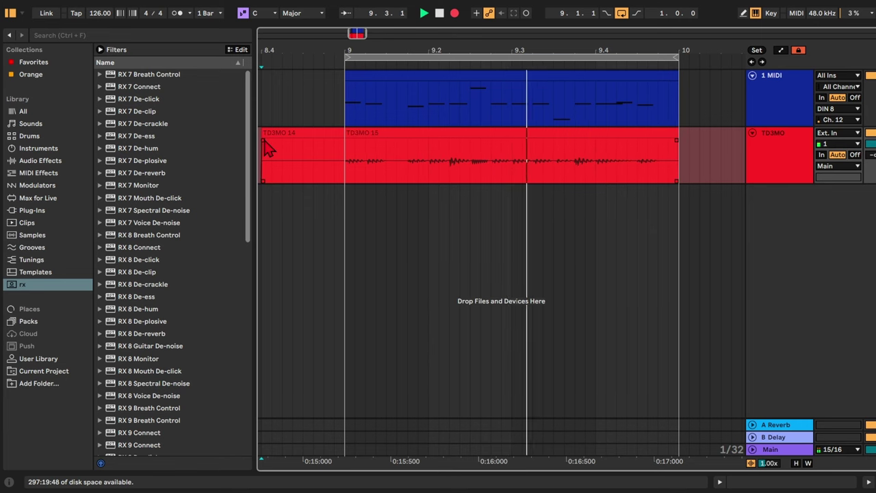
drag(345, 52, 345, 95)
key(space)
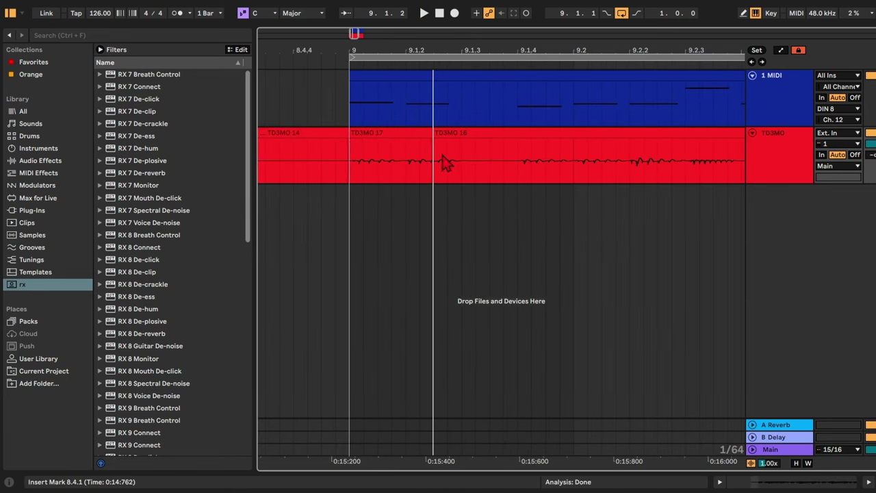
- Magnify the TD3MO waveform display to 427x at the take's start on bar 9
drag(349, 50, 343, 124)
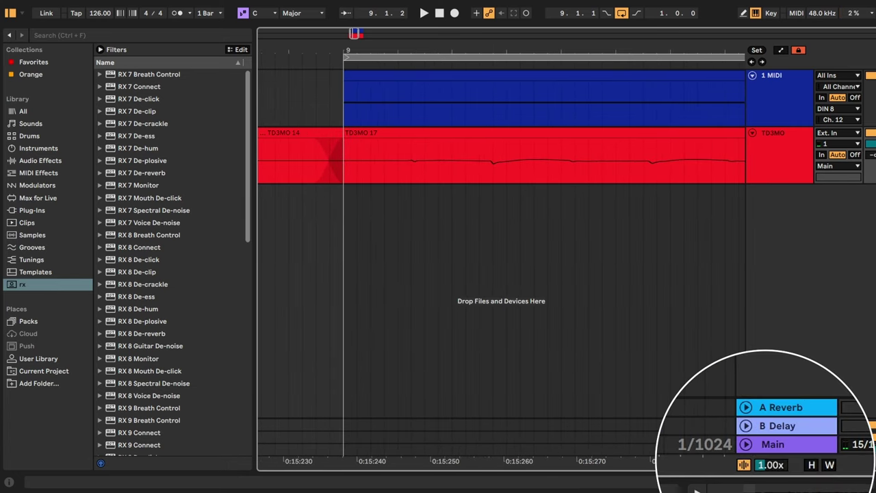
drag(771, 465, 771, 415)
mouse_move(349, 50)
mouse_down()
mouse_move(349, 68)
mouse_move(349, 57)
mouse_up()
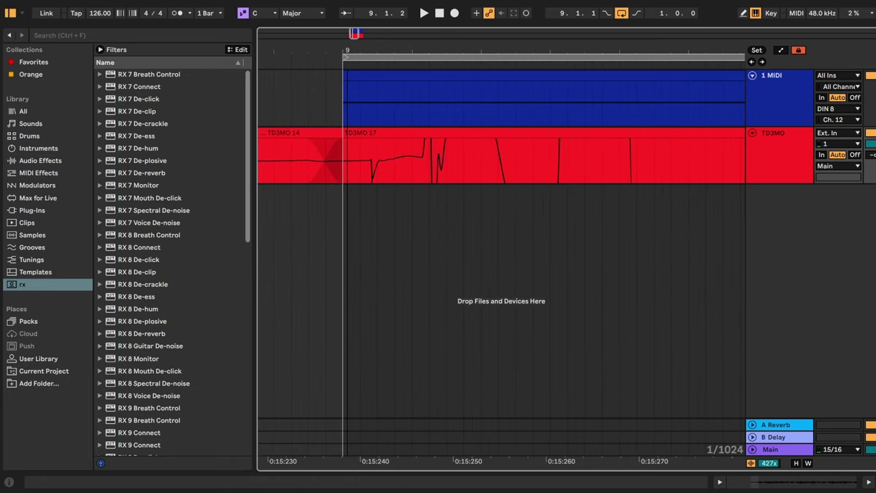
- Turn the grid off and measure the gap between bar 9 and the first transient of the TD3MO take
drag(371, 166, 361, 167)
click(366, 168)
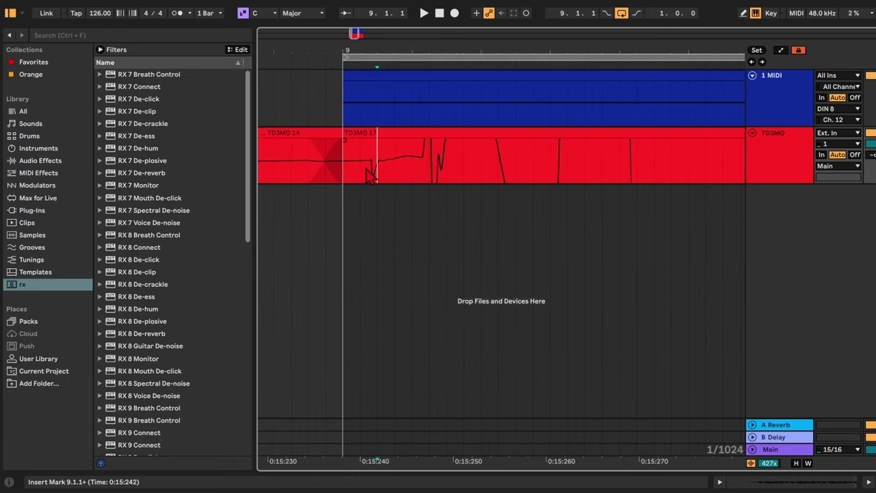
key(ctrl+4)
drag(369, 170, 344, 164)
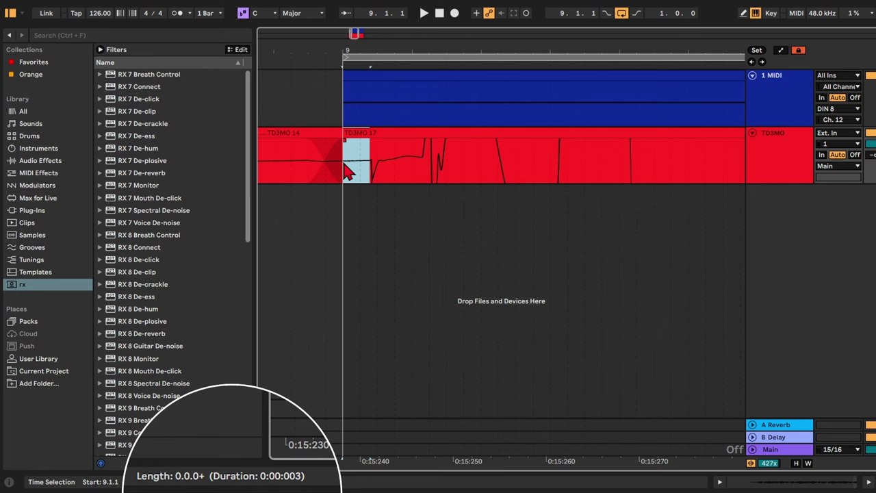
drag(324, 46, 324, 30)
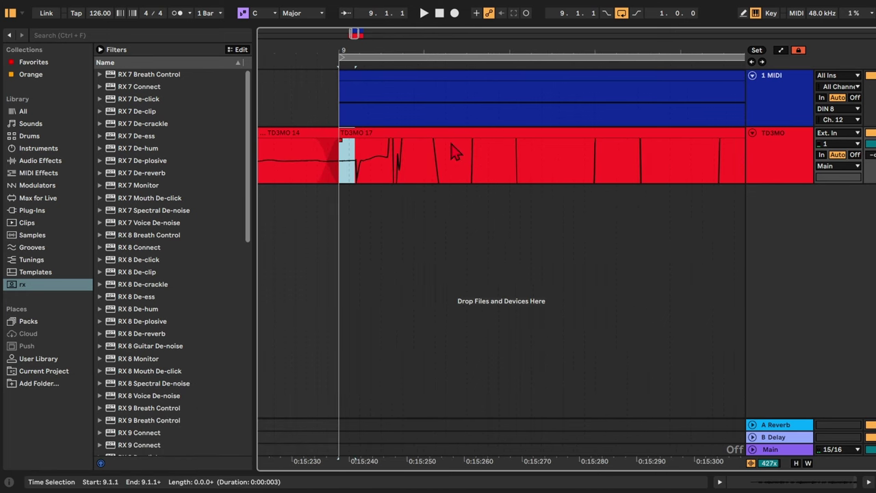
- Show the mixer and set the 1 MIDI track's Track Delay to -3.00 ms
key(super+alt+m)
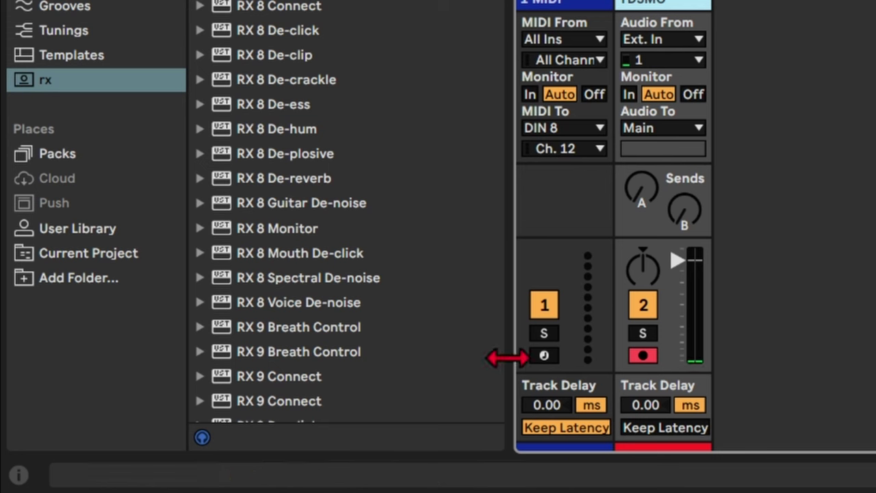
click(554, 411)
text(-3)
key(Return)
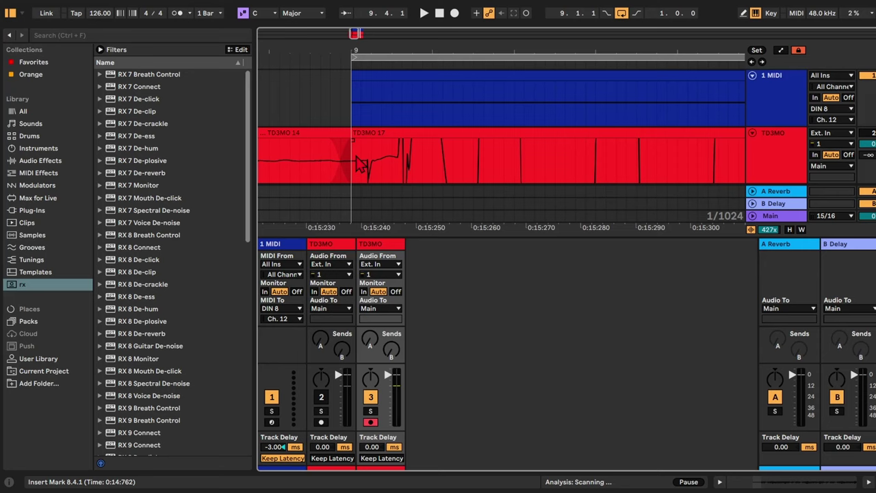
- Compare the transient at bar 9 in the upper TD3MO take with the take on the lower track
scroll(357, 137, down, 3)
scroll(361, 144, up, 3)
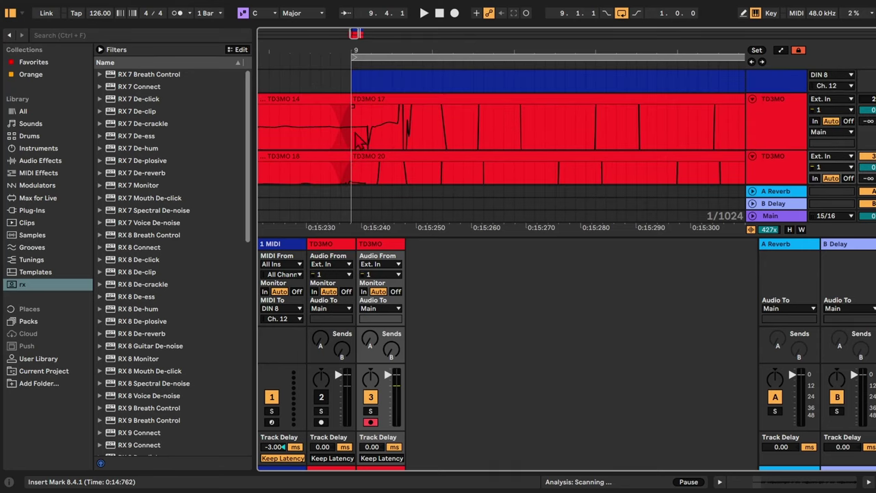
scroll(345, 110, down, 2)
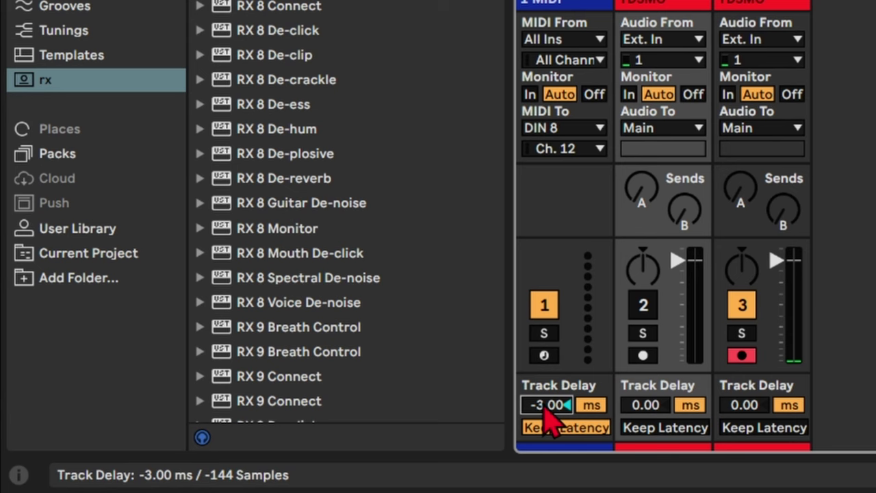
- Switch the 1 MIDI track's delay unit to samples and select a short span just after bar 9 in the lower take
click(593, 408)
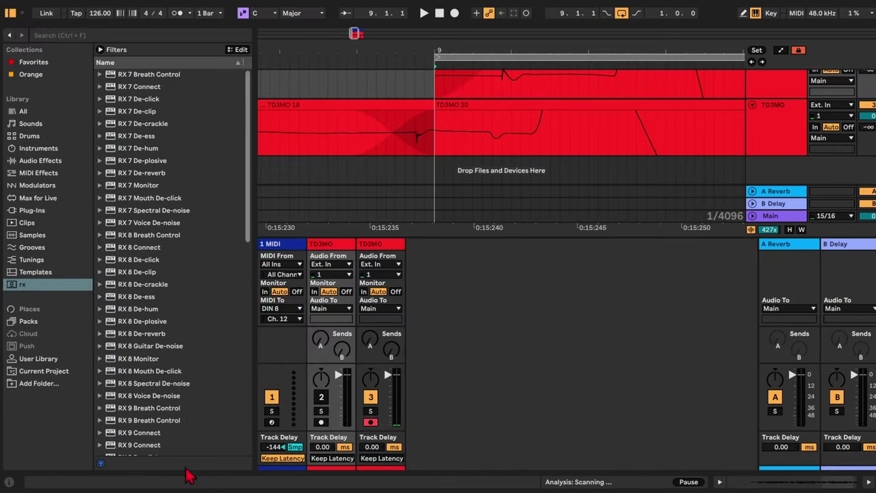
drag(455, 137, 529, 137)
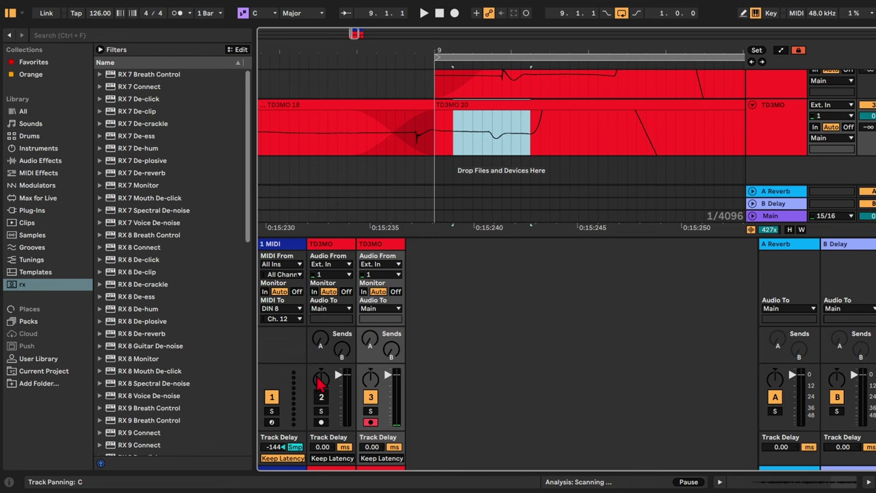
- Clear the time selection near bar 9 and set the 1 MIDI track's Track Delay to -120 samples
scroll(424, 168, up, 2)
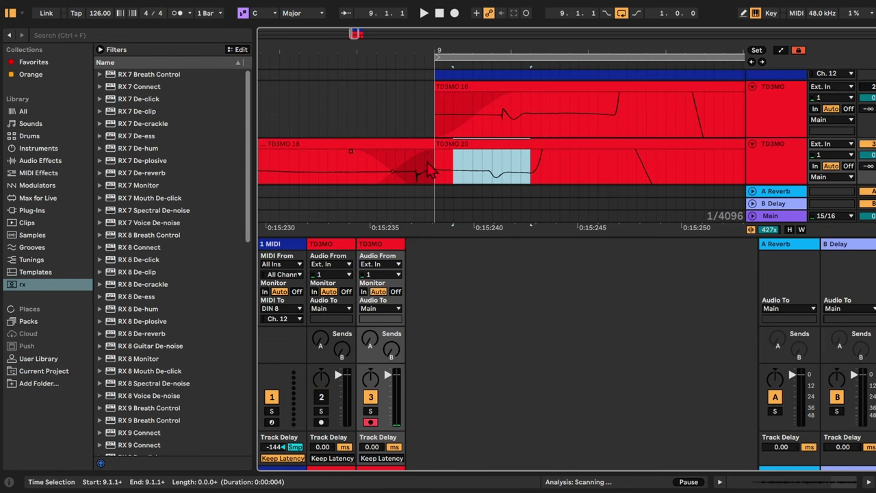
scroll(428, 168, down, 1)
click(426, 165)
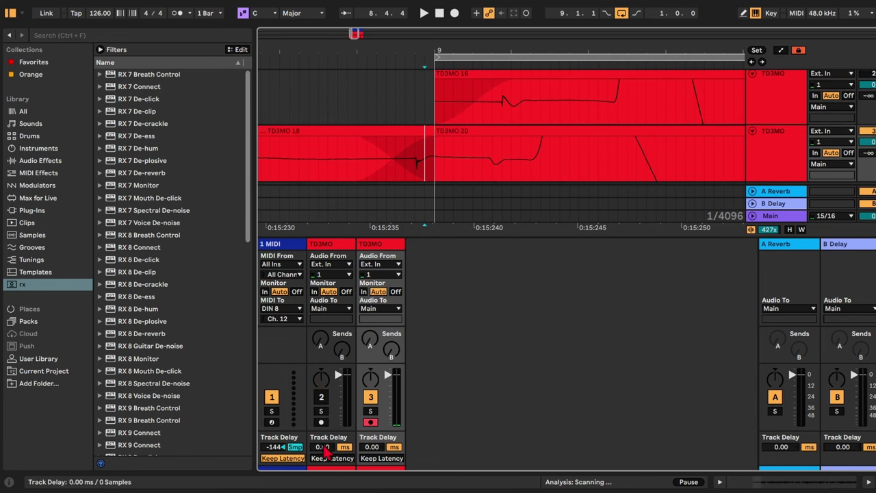
click(278, 449)
text(0)
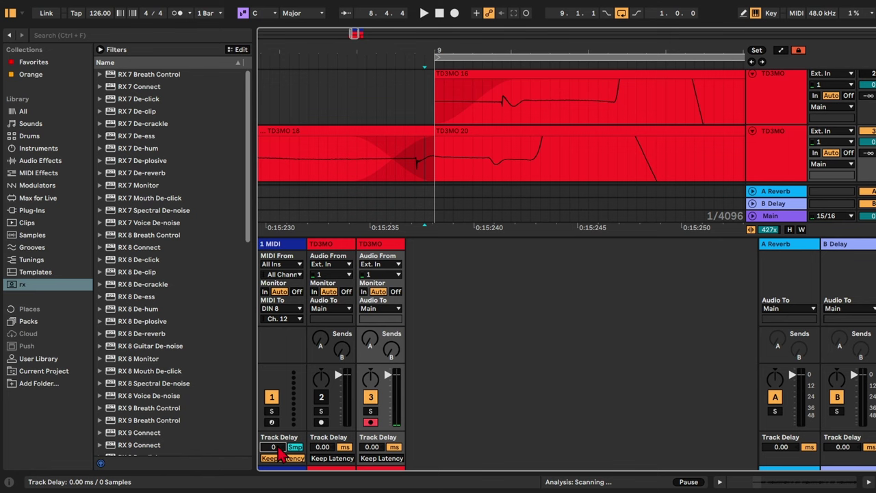
text(-120)
key(Return)
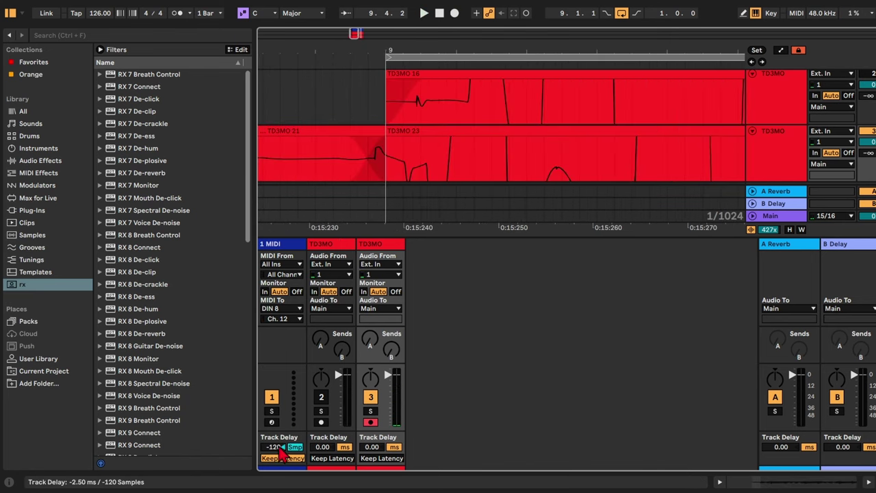
- Set the 1 MIDI track's Track Delay to -100 samples, then record a new take on the lower TD3MO track and inspect its start at bar 9
click(277, 448)
text(-1)
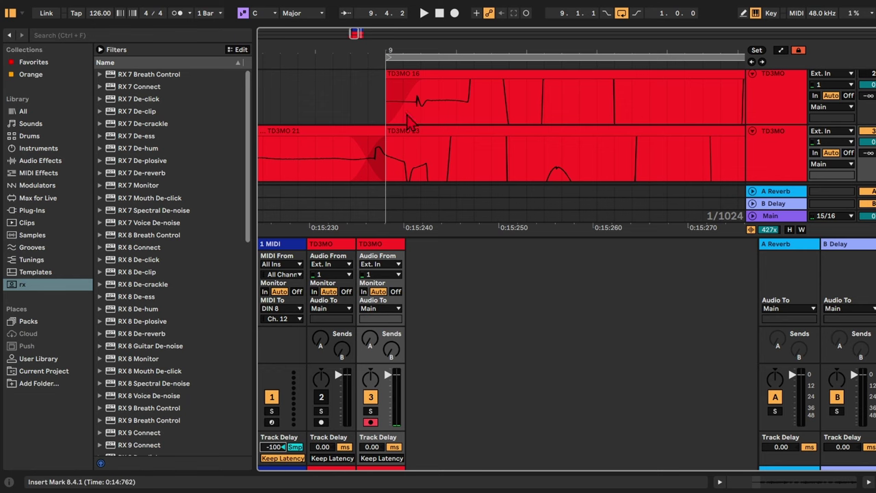
drag(342, 86, 351, 74)
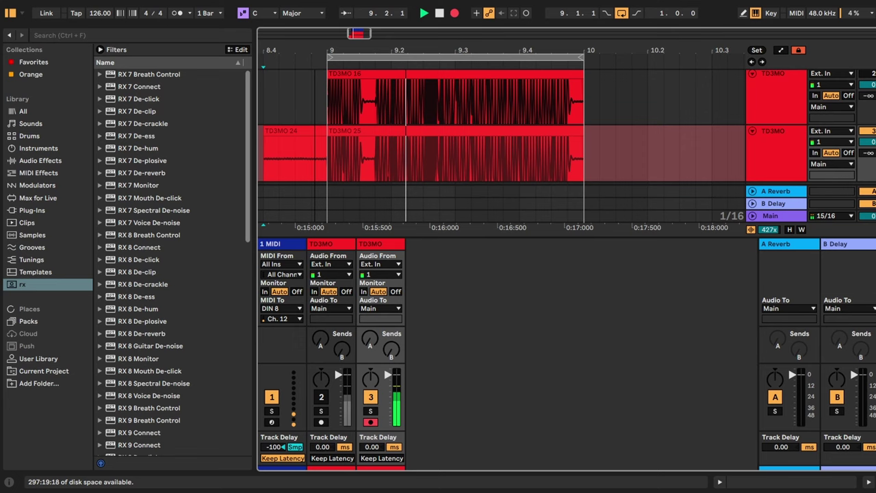
key(space)
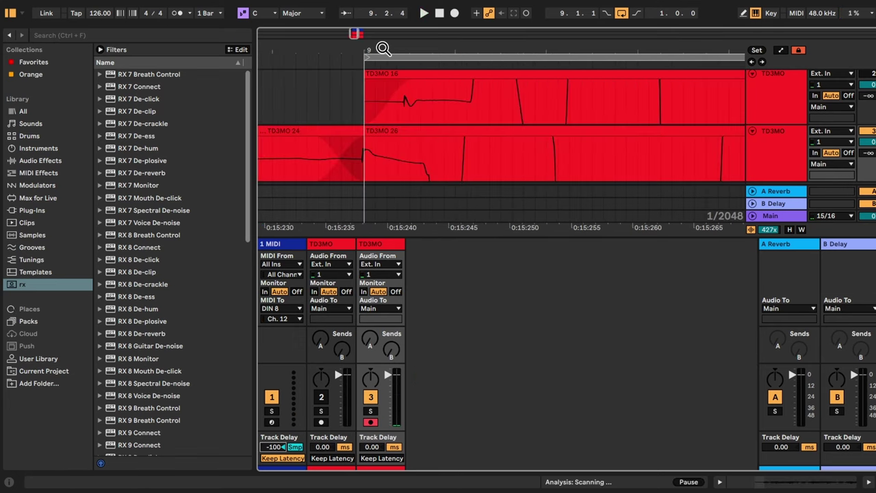
drag(384, 50, 383, 60)
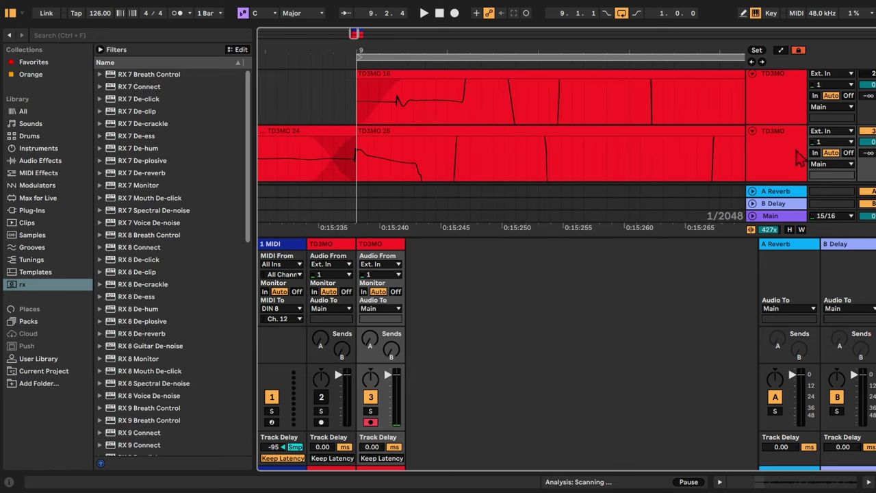
- Select the lower TD3MO track and start saving the Live Set as a template
click(784, 152)
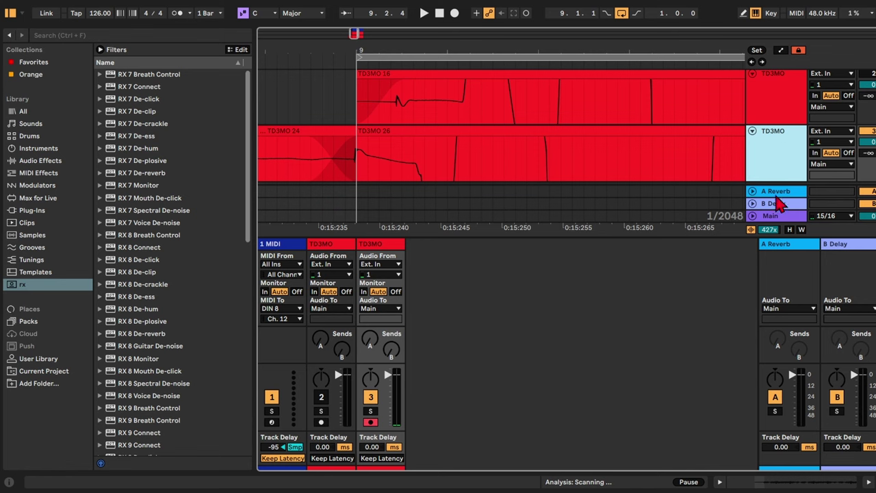
click(9, 2)
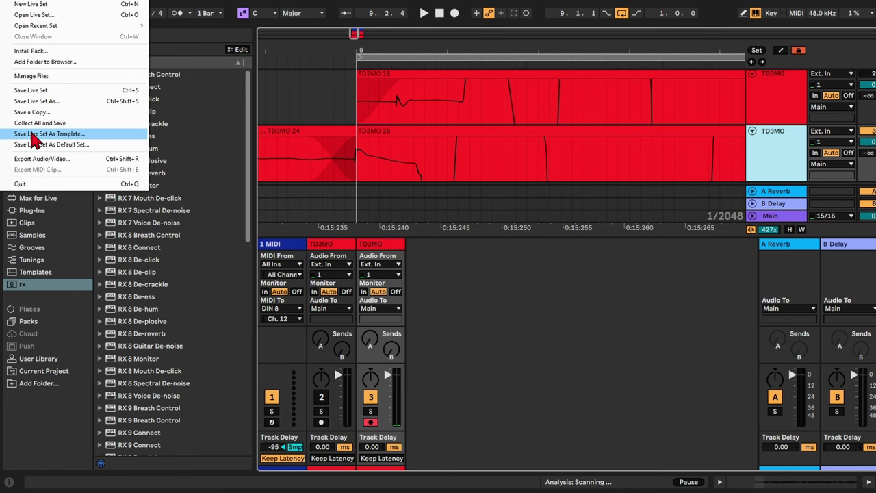